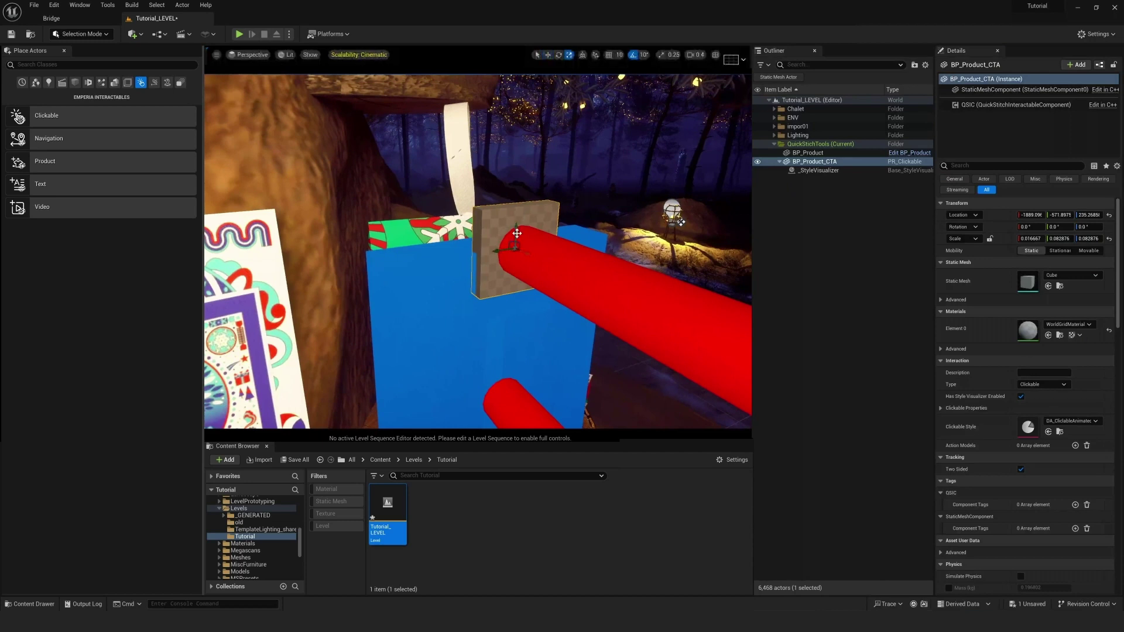
- Raise BP_Product_CTA above the blue product box and refresh the style visualizer of its QSIC component
drag(517, 233, 522, 175)
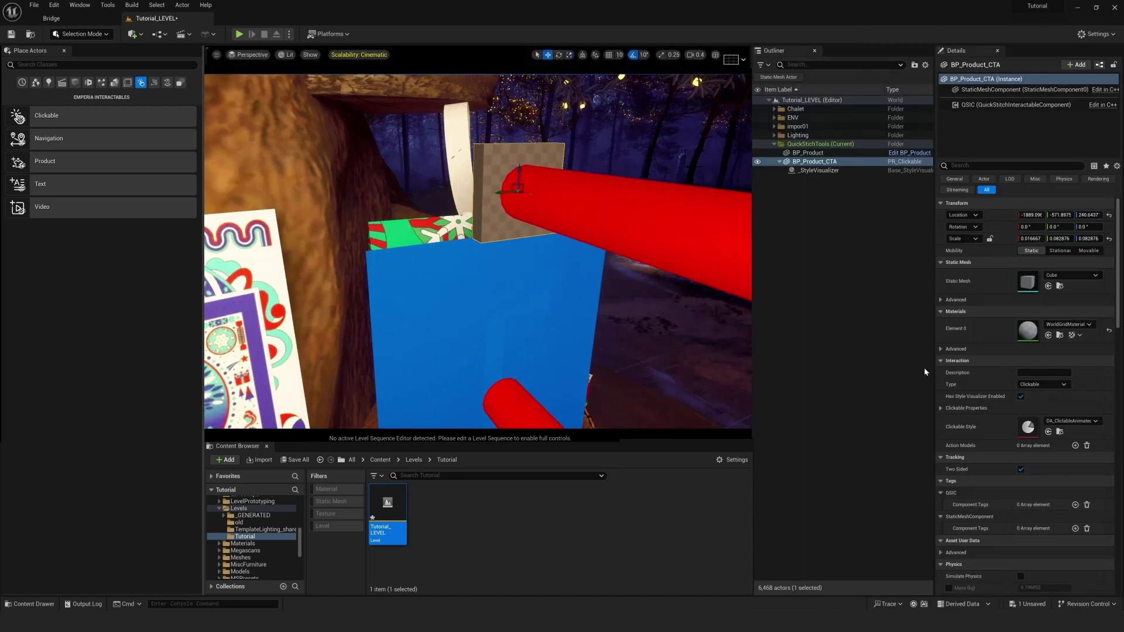
click(1013, 105)
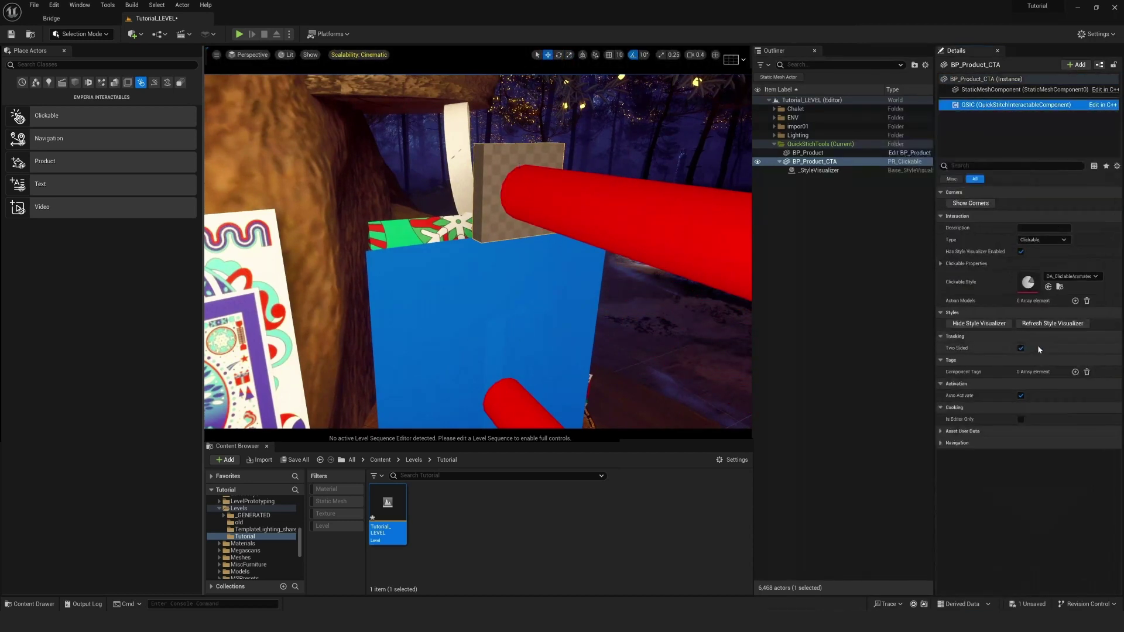
click(1048, 324)
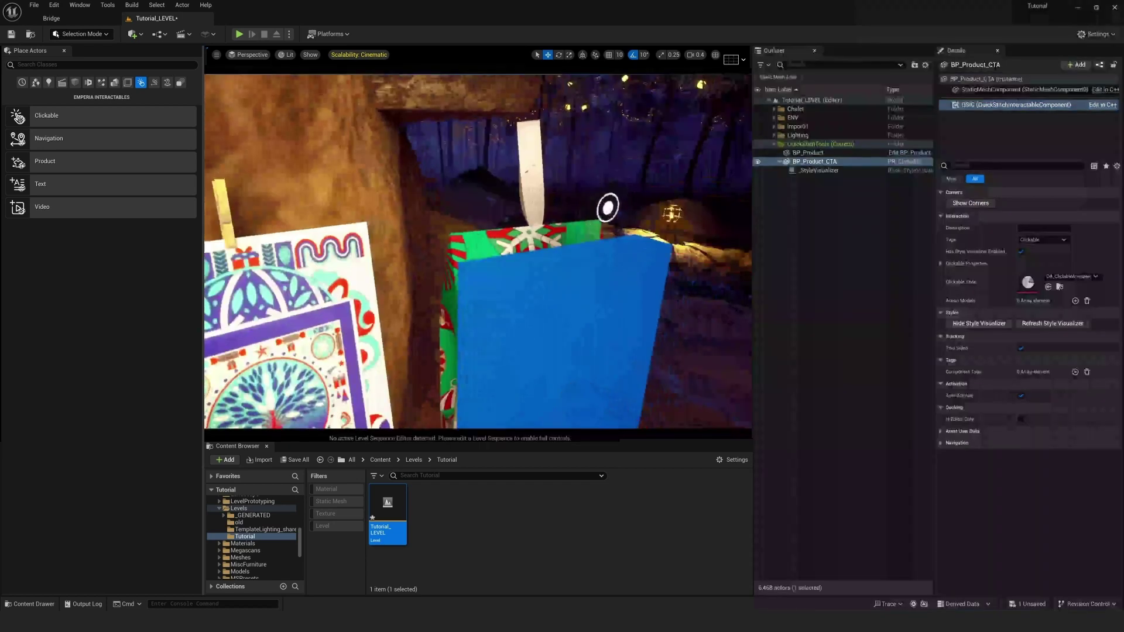
mouse_move(644, 258)
right_down()
mouse_move(711, 266)
mouse_move(639, 272)
right_up()
key(r)
key(w)
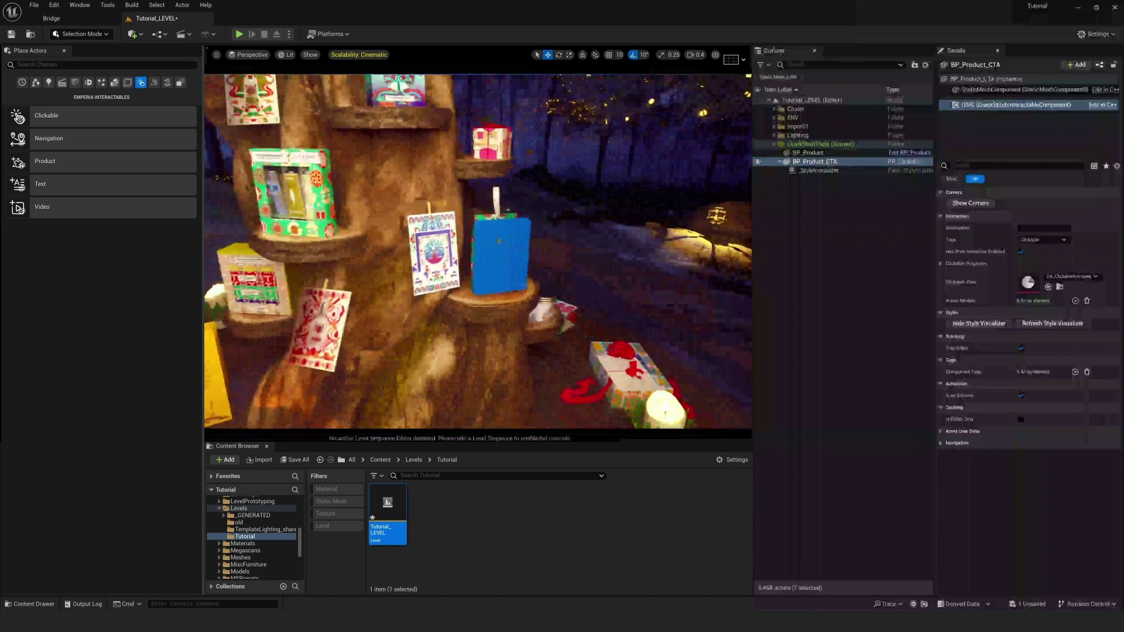
- Set the Product ID of the blue BP_Product box to SKU_123
click(485, 232)
click(940, 421)
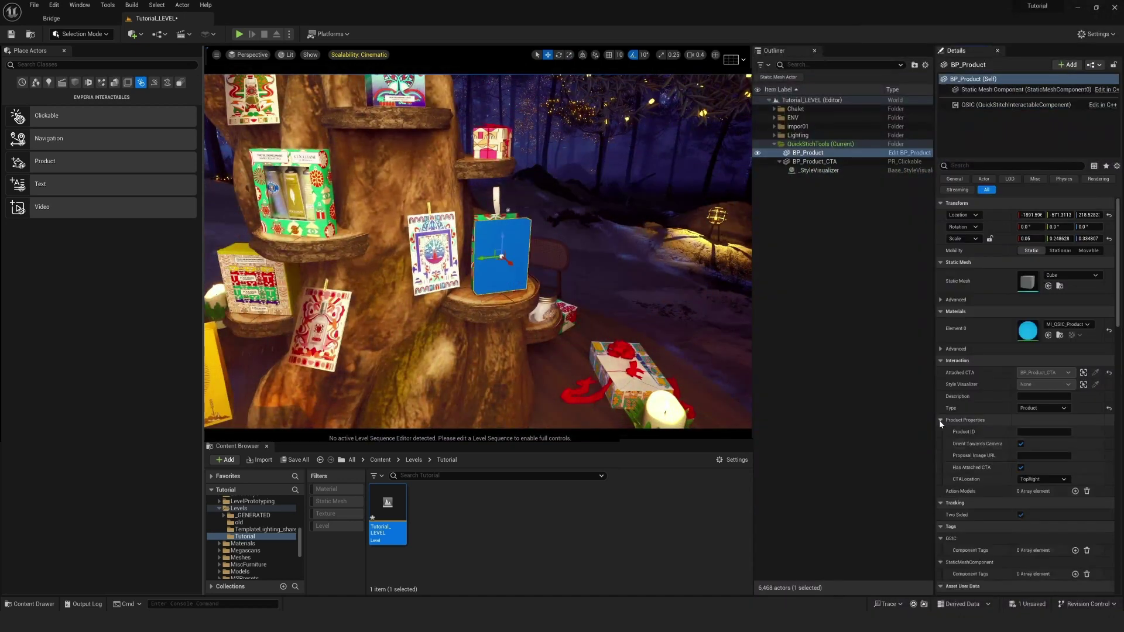
click(1035, 434)
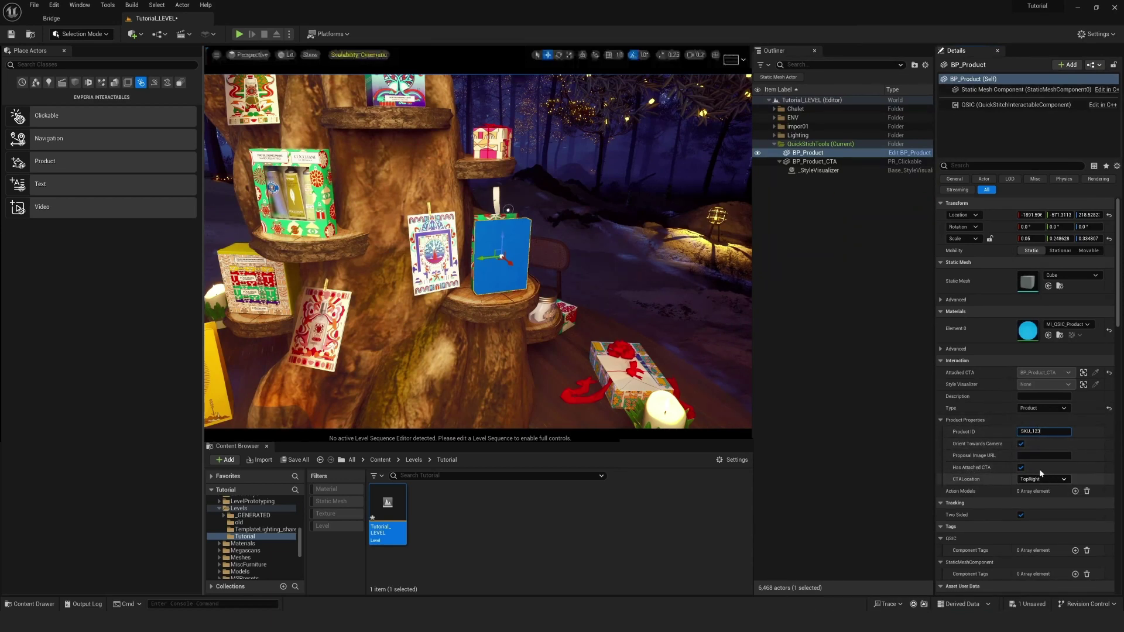
key(Return)
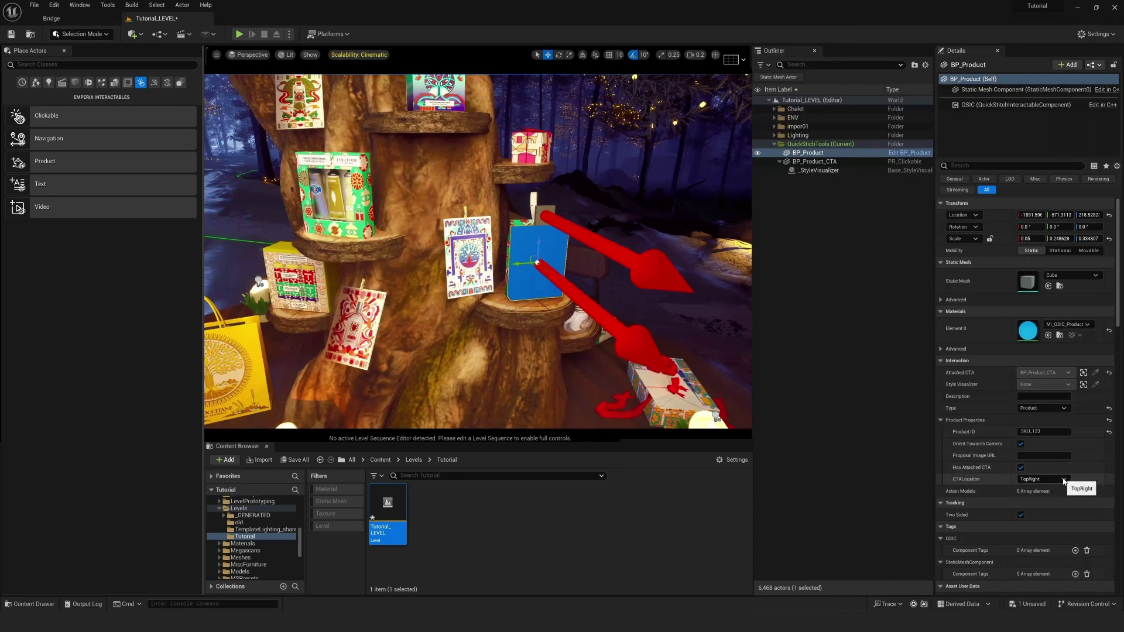
- Try the CTA locations TopCenter, TopRight, Center, BottomRight and BottomLeft on BP_Product
click(1040, 479)
click(1058, 497)
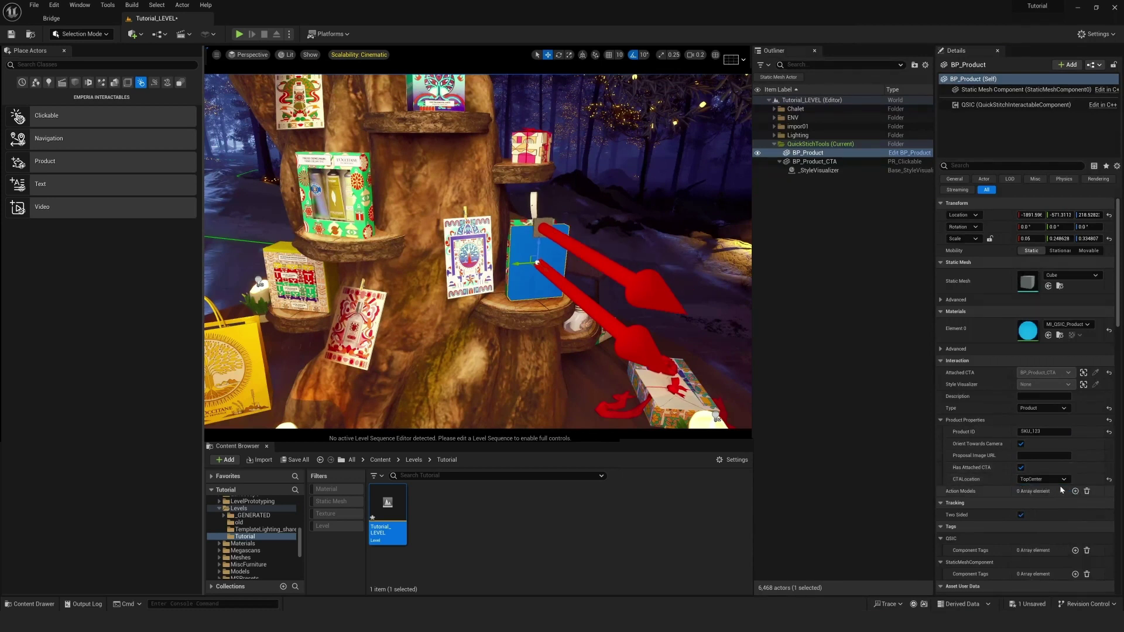
click(1058, 480)
click(1058, 491)
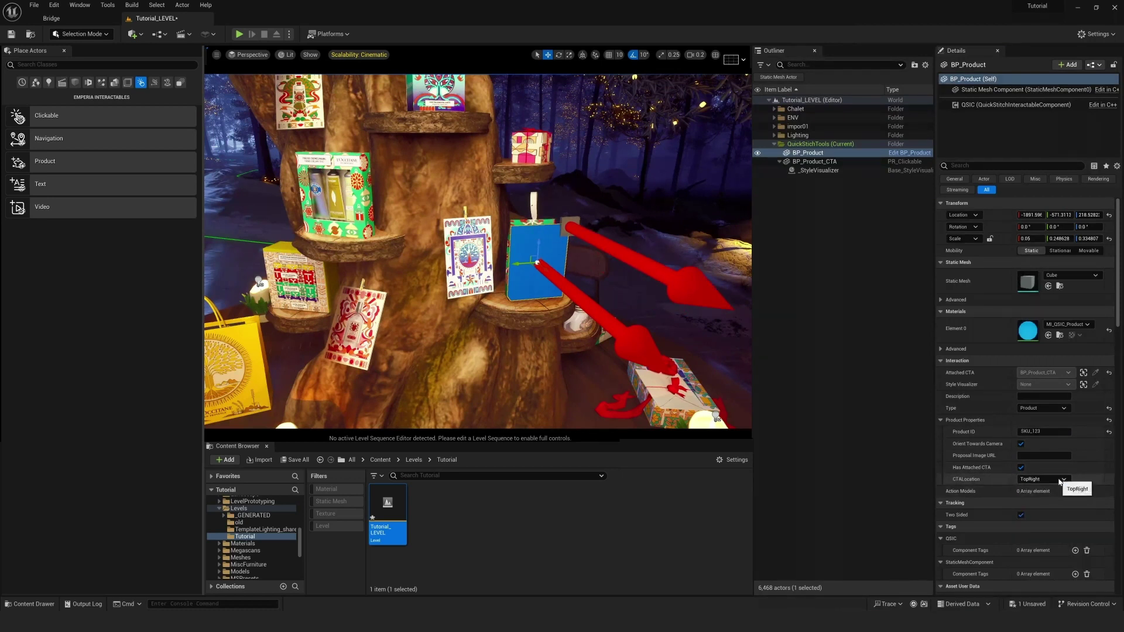
click(1059, 480)
click(1047, 516)
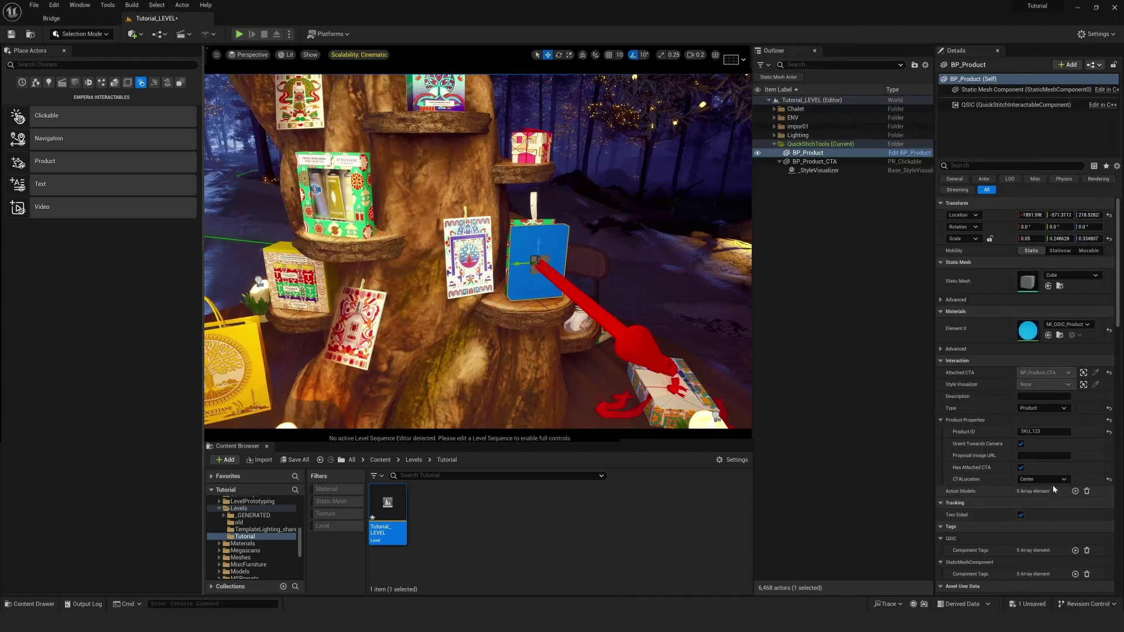
click(1059, 480)
click(1052, 535)
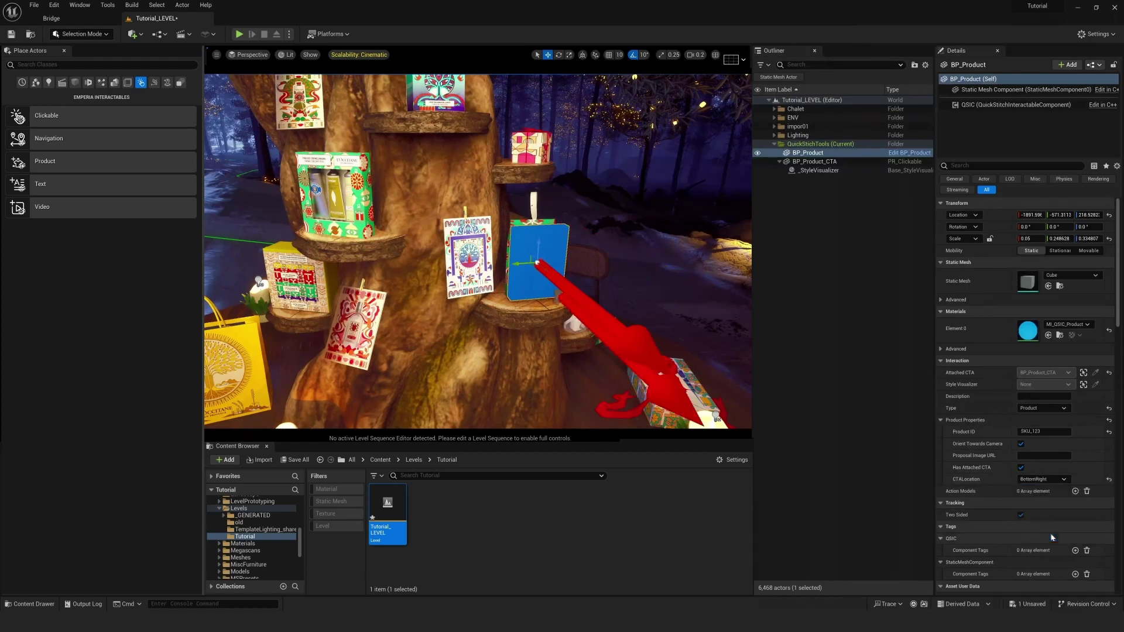
click(1058, 480)
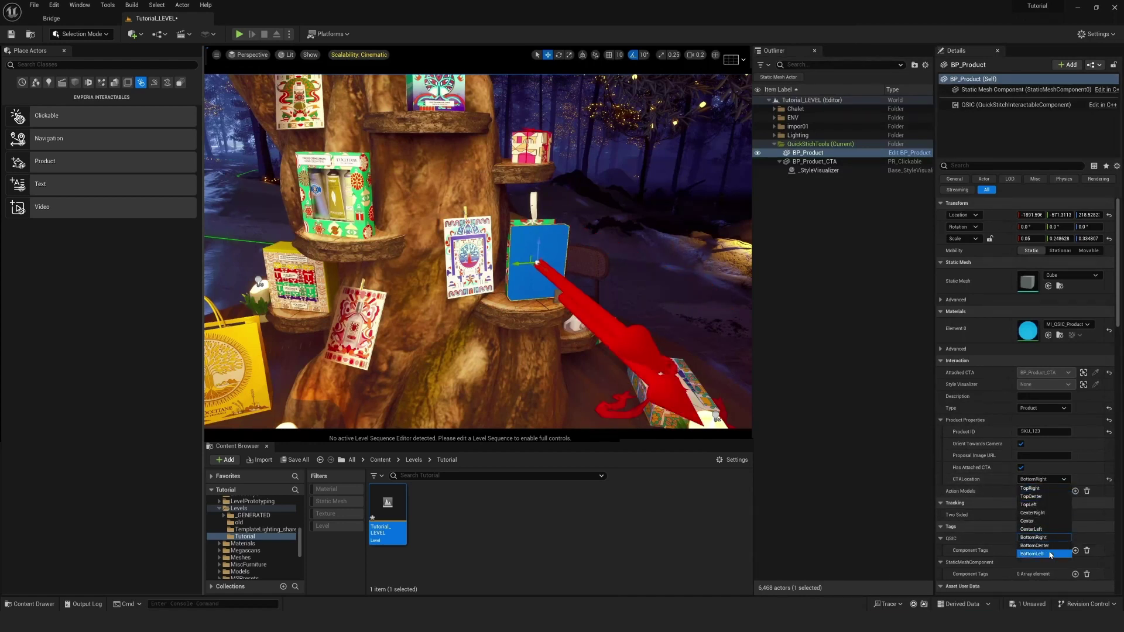
click(1051, 554)
- Set BP_Product's CTA location to TopCenter and preview the product in game view
click(1055, 481)
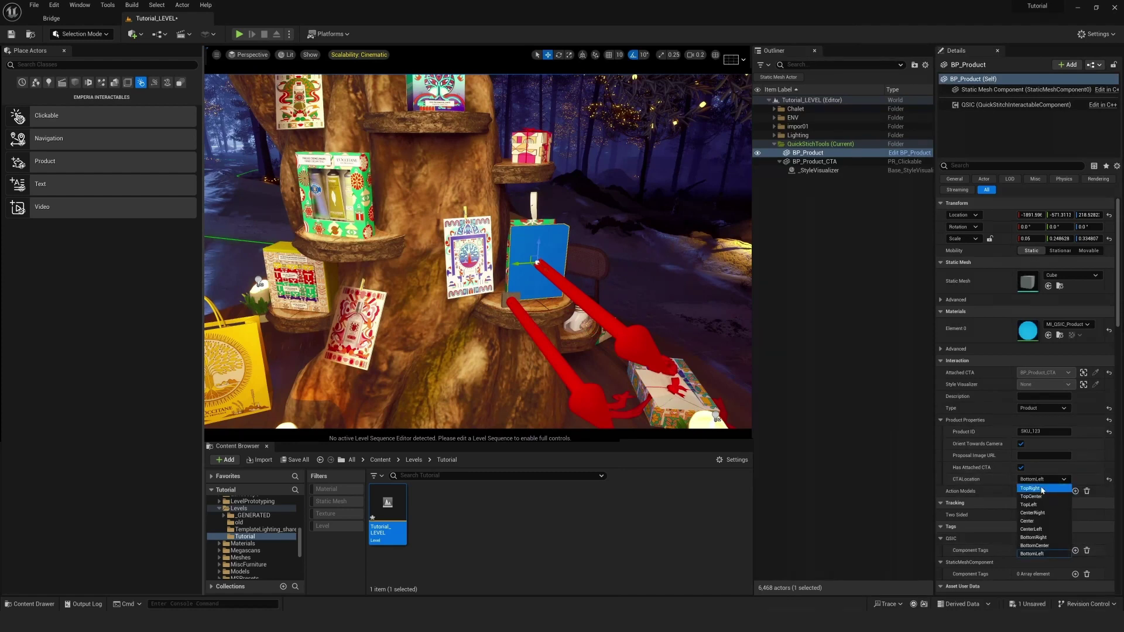
click(1041, 497)
right_drag(664, 298, 694, 299)
key(g)
right_drag(590, 296, 625, 292)
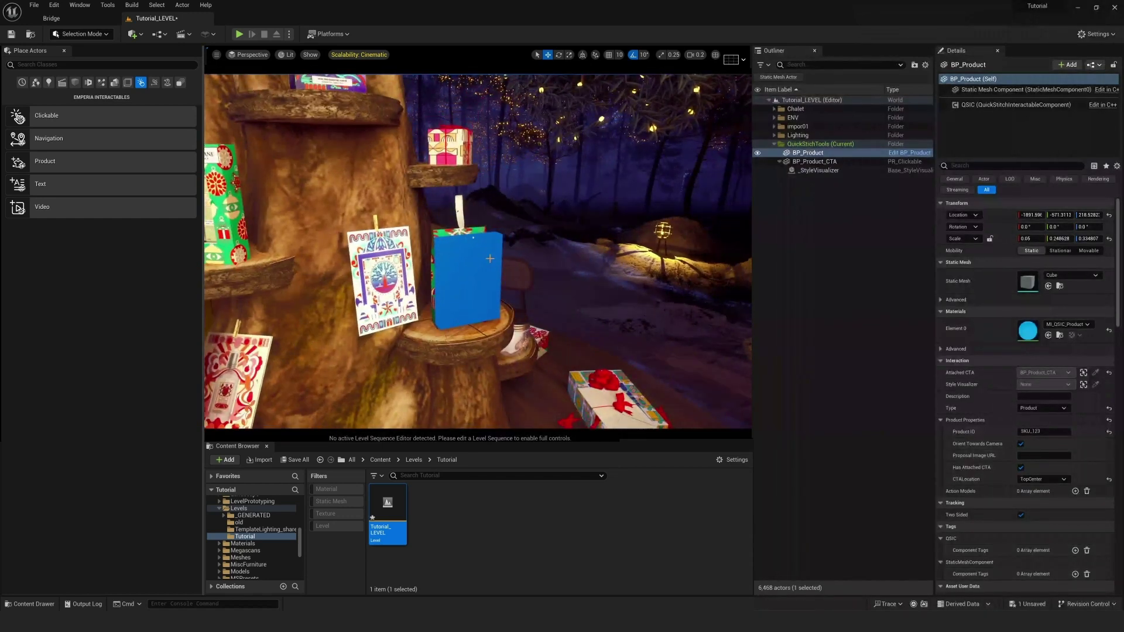
key(g)
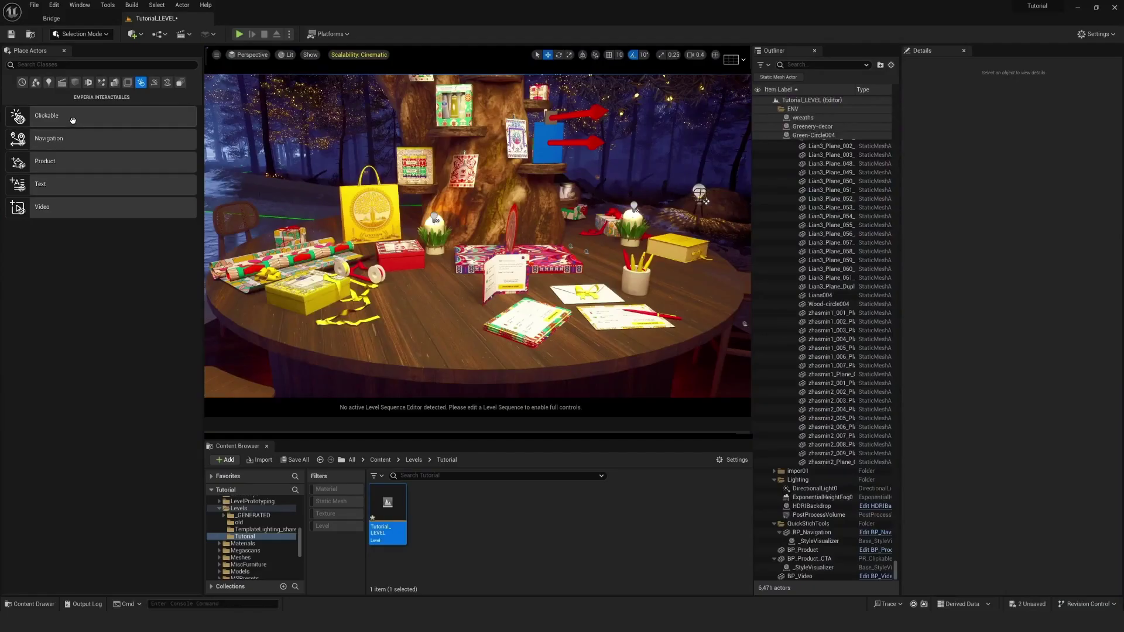
- Place a Clickable actor on the table, raise it to about Z 189 and scale it to about 0.29 in Y and Z
drag(73, 120, 620, 246)
right_drag(621, 246, 535, 234)
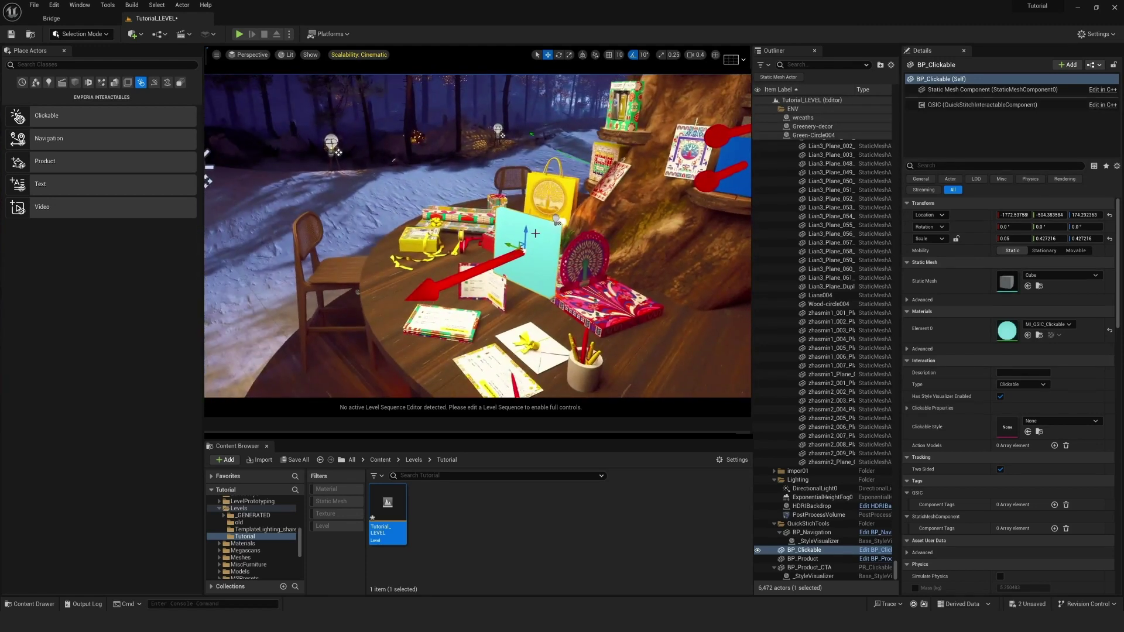
drag(525, 234, 506, 231)
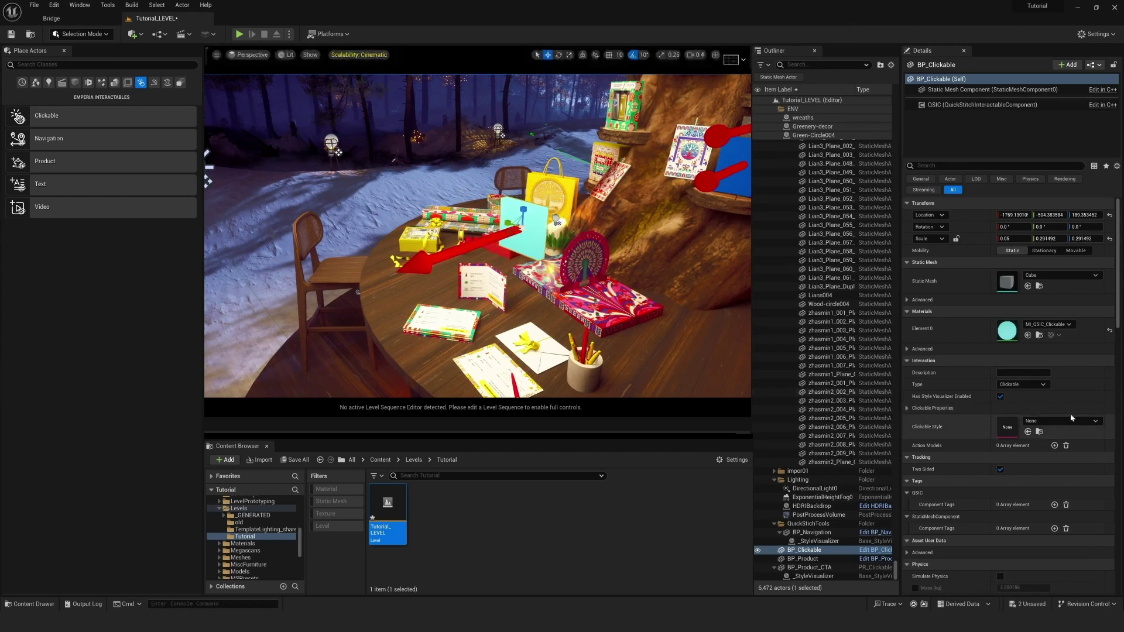
- Choose Clickable as BP_Clickable's interaction type and assign it the DA_CTA_PostCard clickable style
click(1023, 384)
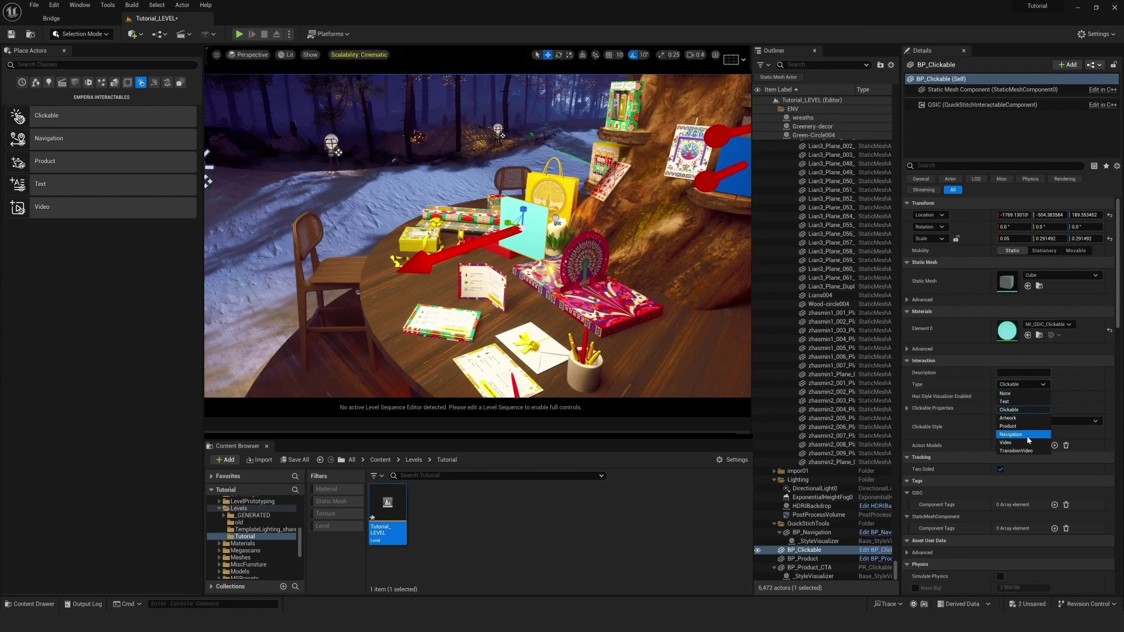
click(1026, 408)
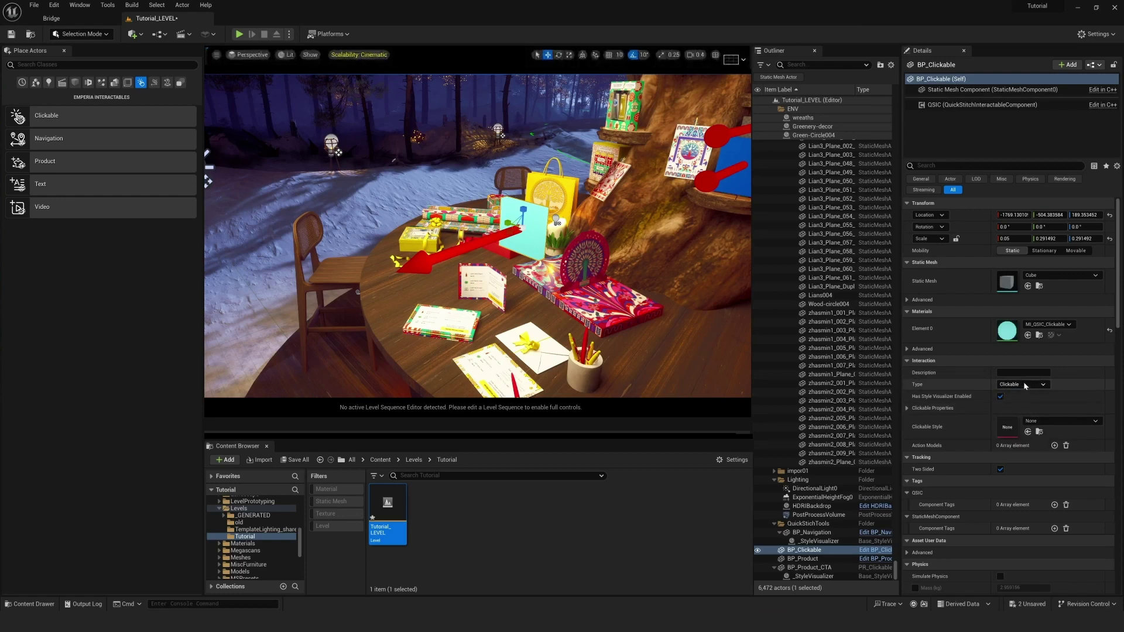
click(1050, 421)
click(1068, 356)
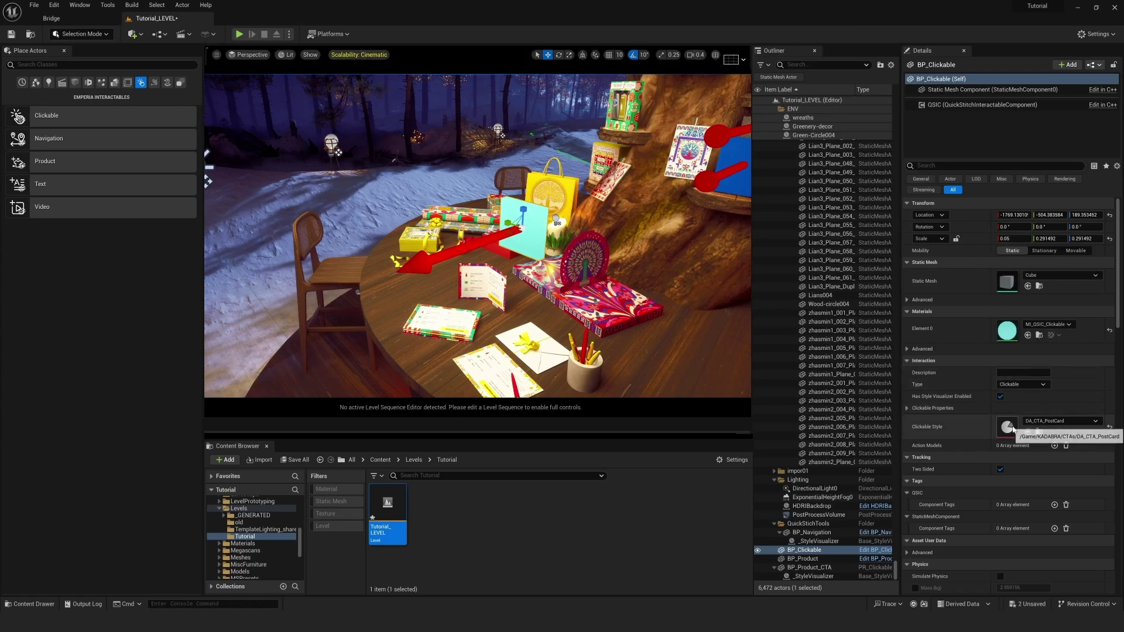
alt+drag(662, 327, 708, 319)
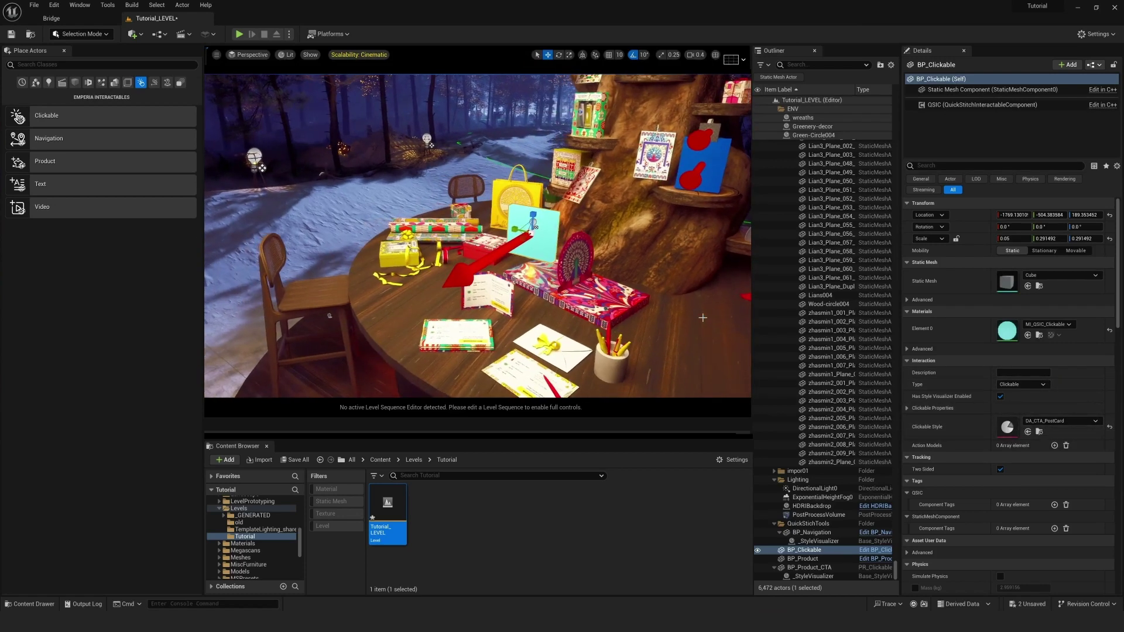
- Refresh the style visualizer of BP_Clickable's QSIC component and check the style above the table
click(953, 104)
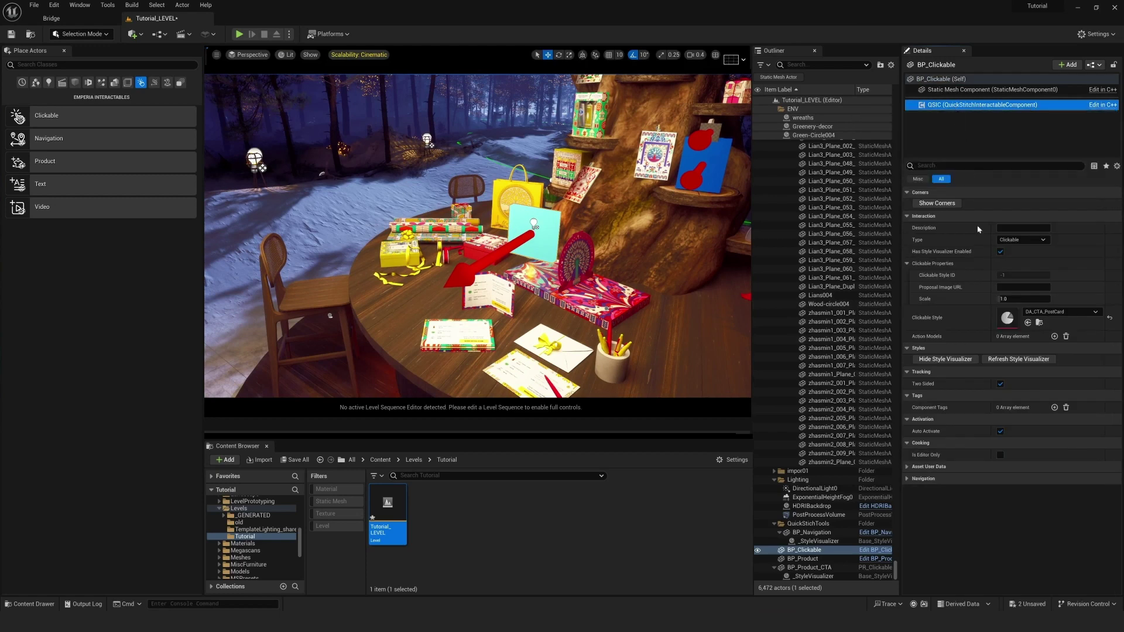
click(1015, 360)
alt+drag(585, 263, 600, 288)
key(r)
key(w)
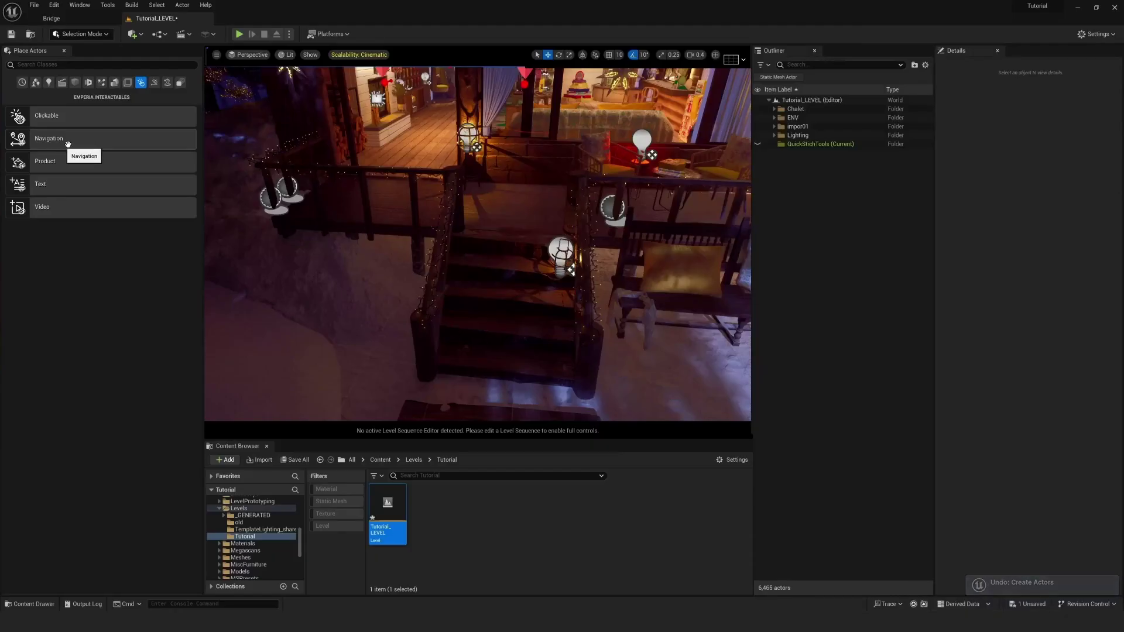
- Place a Navigation actor above the porch stairs at about Z 199, turned about 180° to face away from the chalet
drag(82, 155, 477, 257)
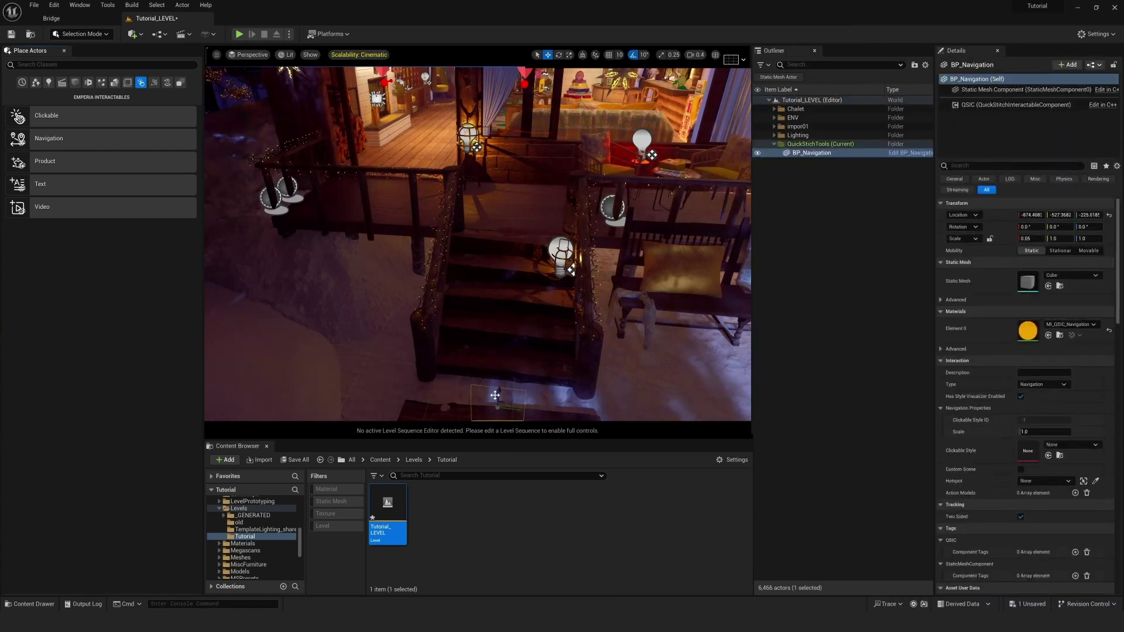
drag(495, 395, 515, 213)
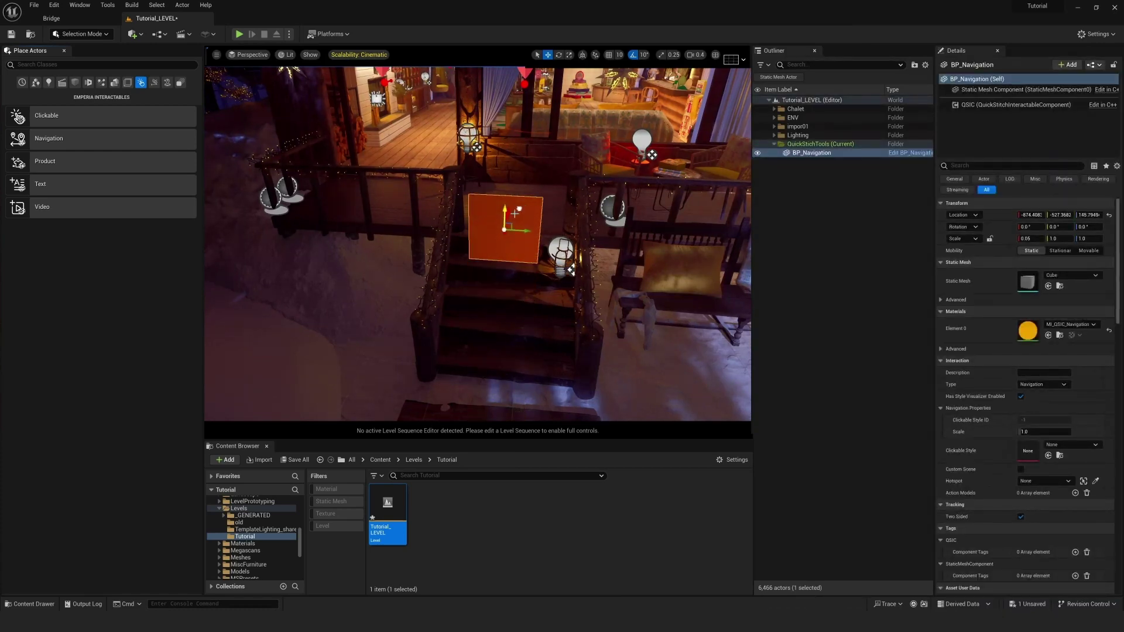
right_drag(578, 217, 457, 234)
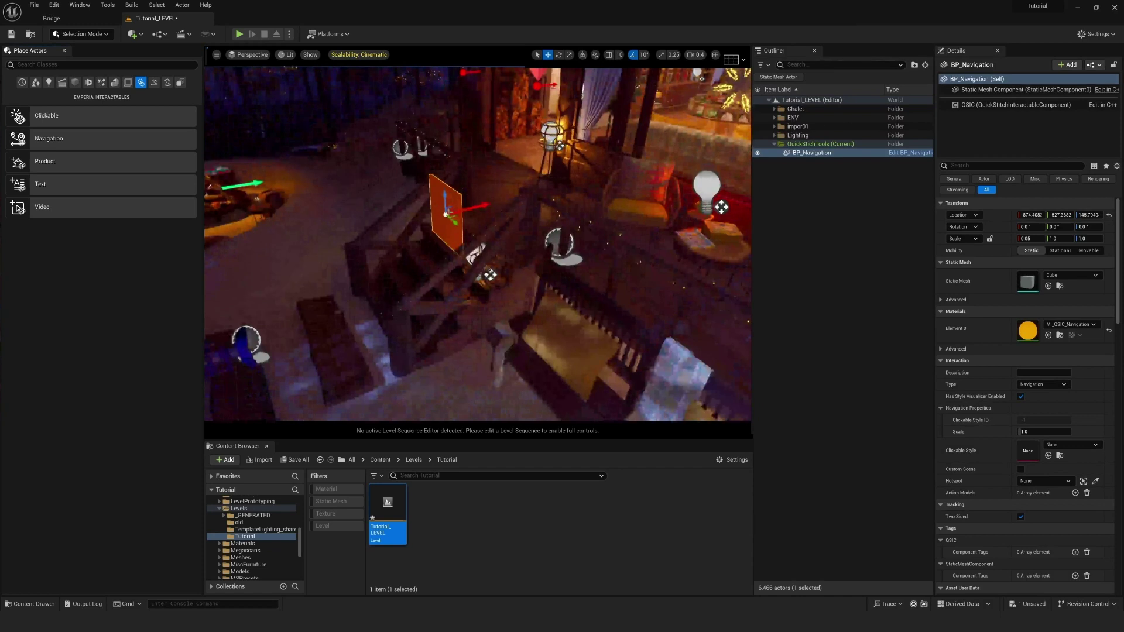
drag(463, 211, 364, 258)
right_drag(284, 282, 386, 228)
drag(412, 222, 428, 161)
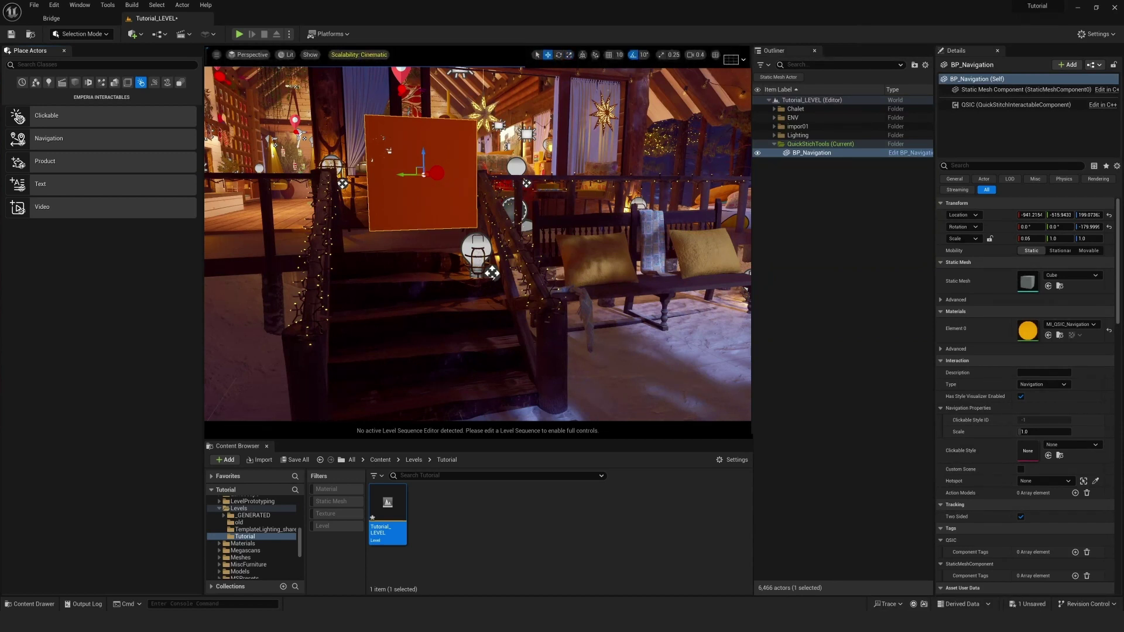
- Assign the animated DA_Clickable style to BP_Navigation and refresh its QSIC component's style visualizer
drag(1118, 459, 1019, 459)
click(1007, 104)
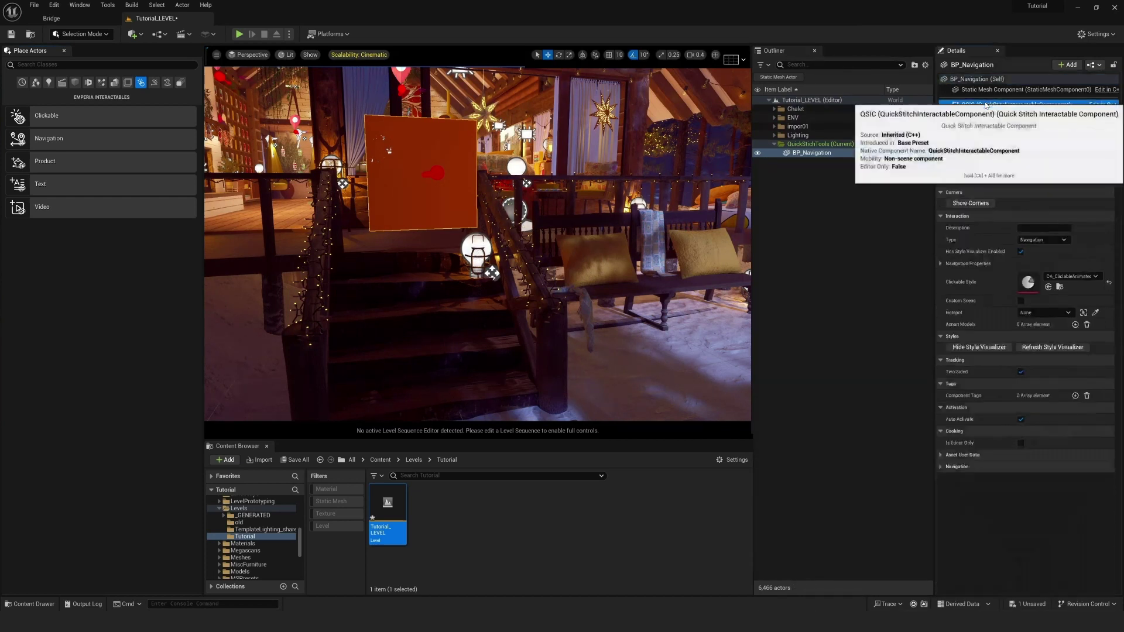
click(1059, 350)
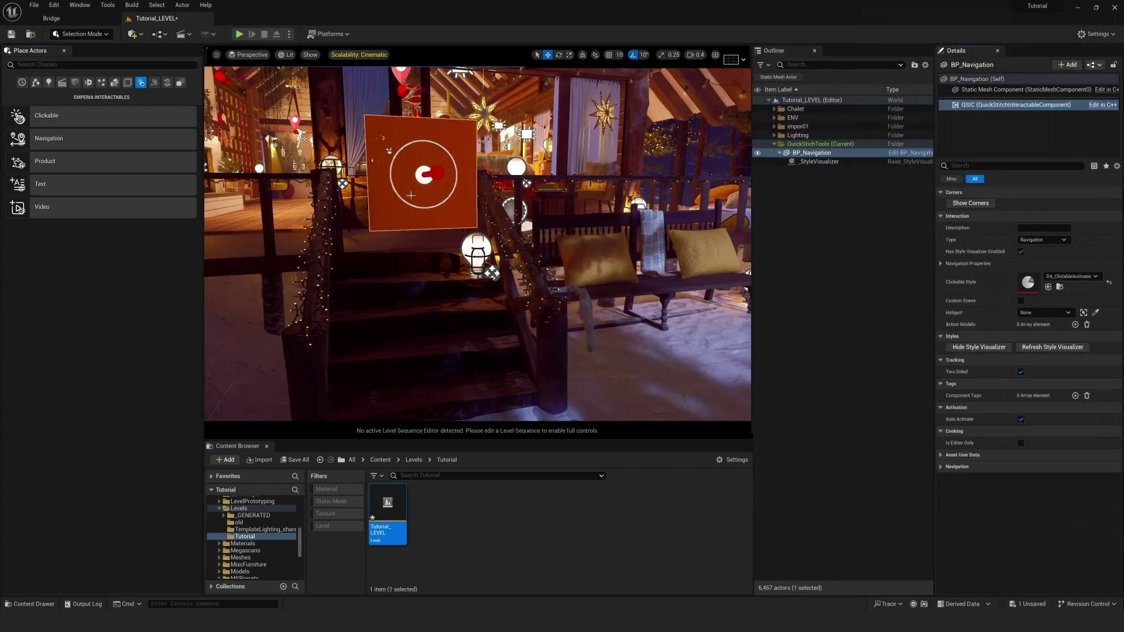
key(r)
right_drag(387, 177, 403, 164)
key(w)
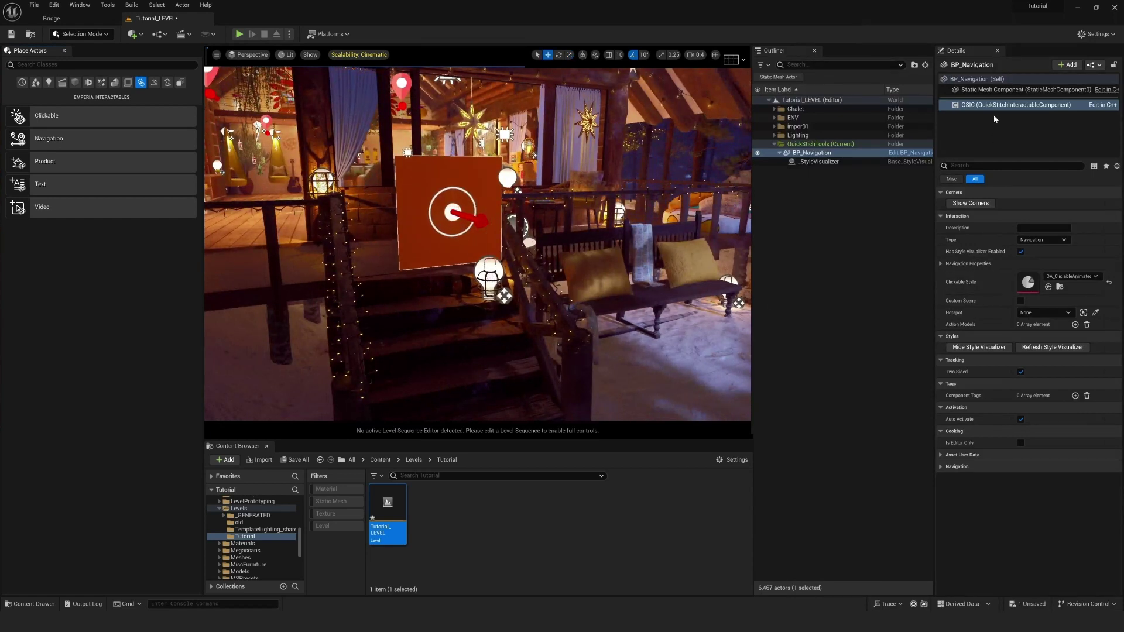
- Set BP_Navigation's destination hotspot to 4 and preview the navigation marker above the stairs
click(995, 78)
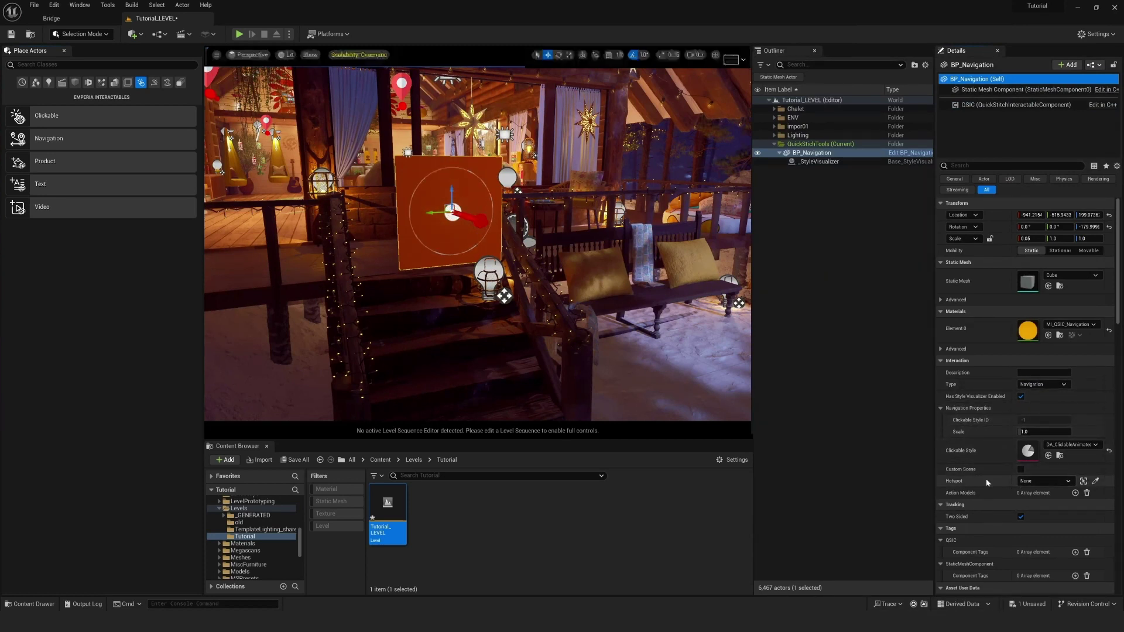
click(1062, 481)
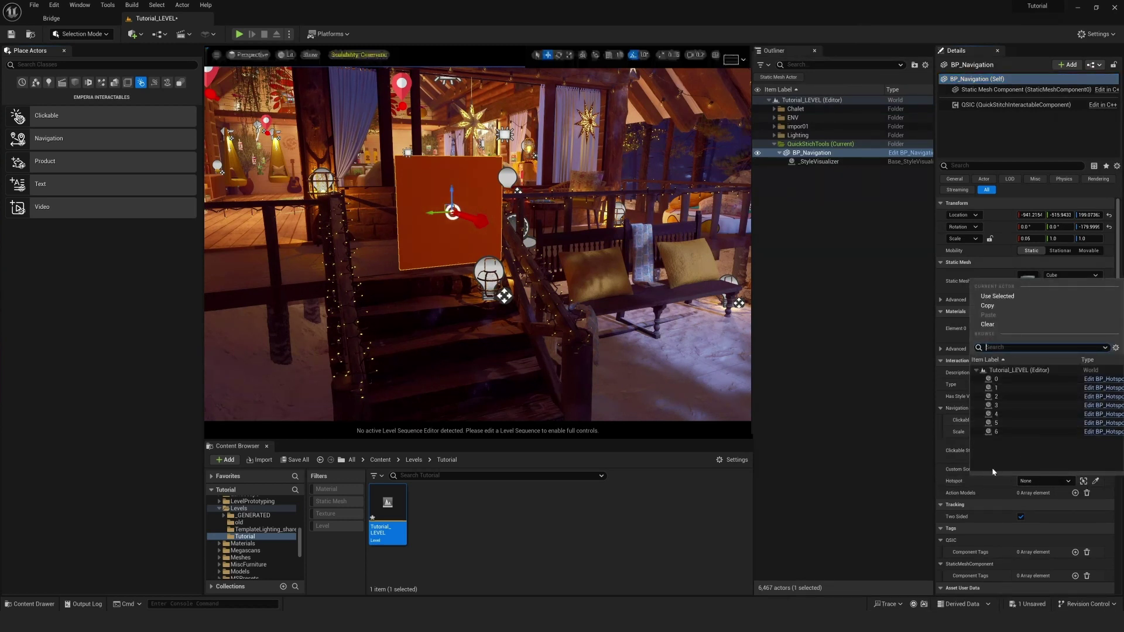
click(963, 482)
right_drag(638, 345, 553, 297)
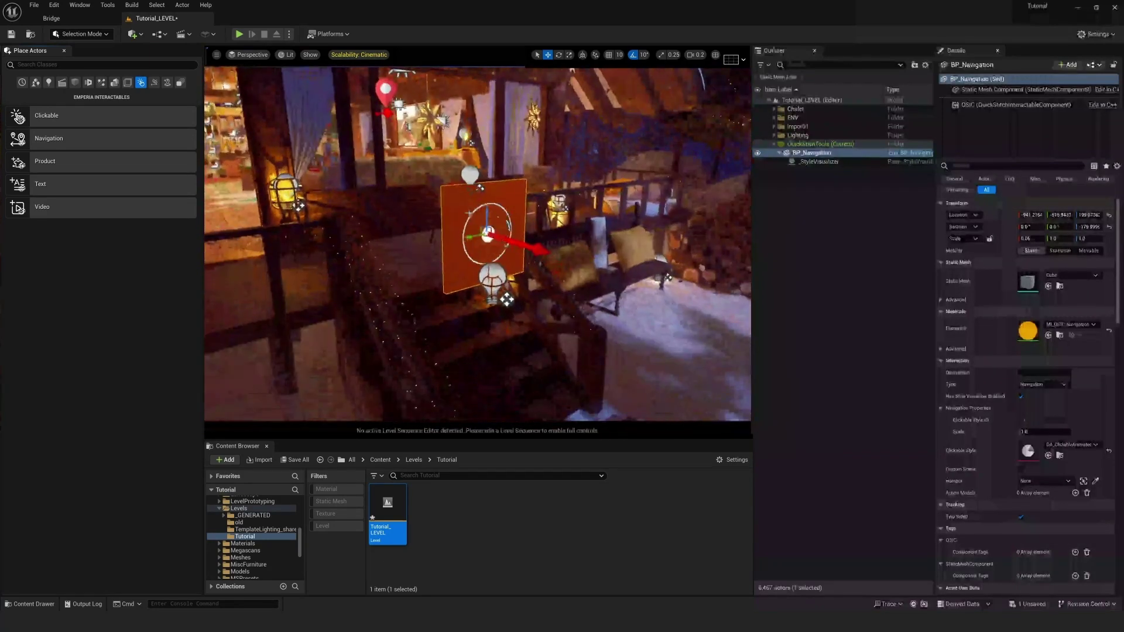
click(1068, 481)
click(1004, 410)
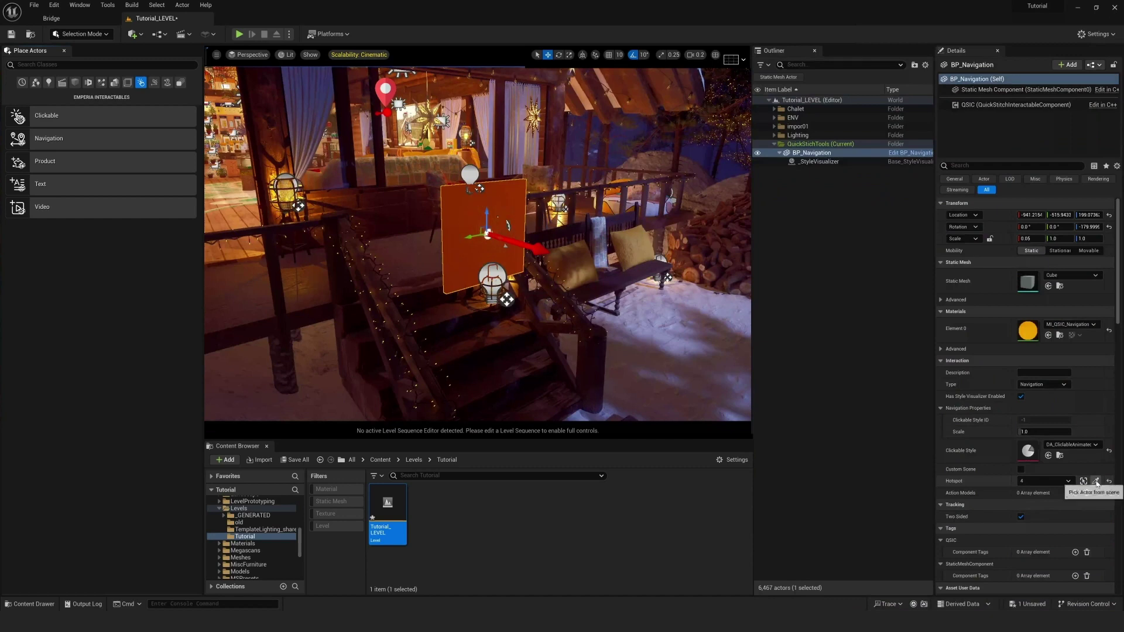
right_drag(608, 275, 437, 233)
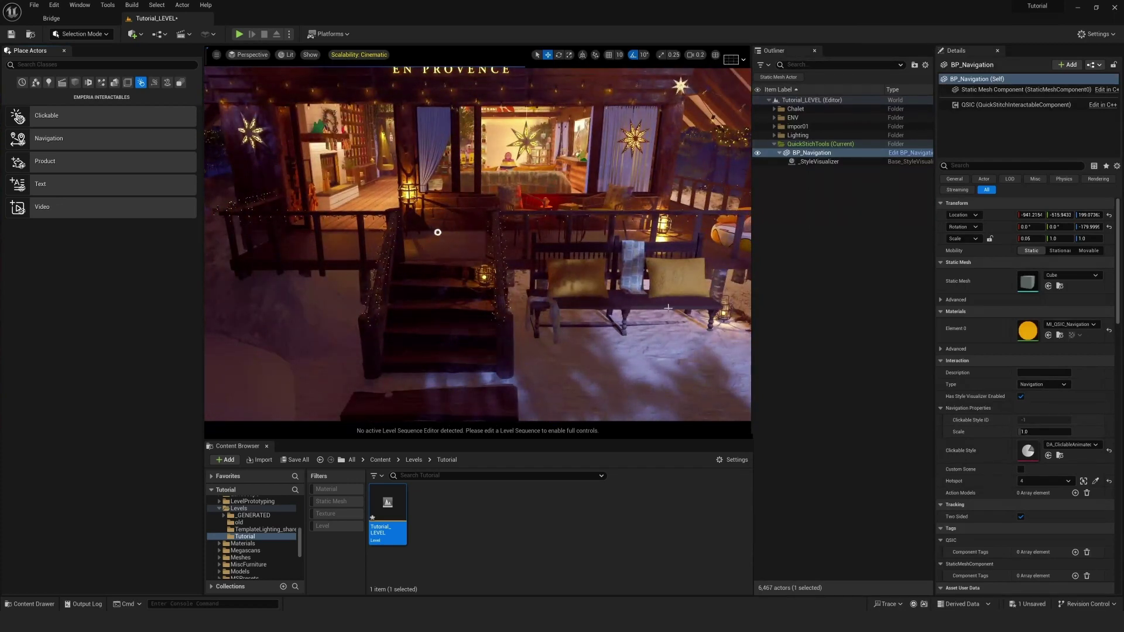
- Turn off the game-view preview so the editor markers show around the porch, and look over the placed navigation actor
key(g)
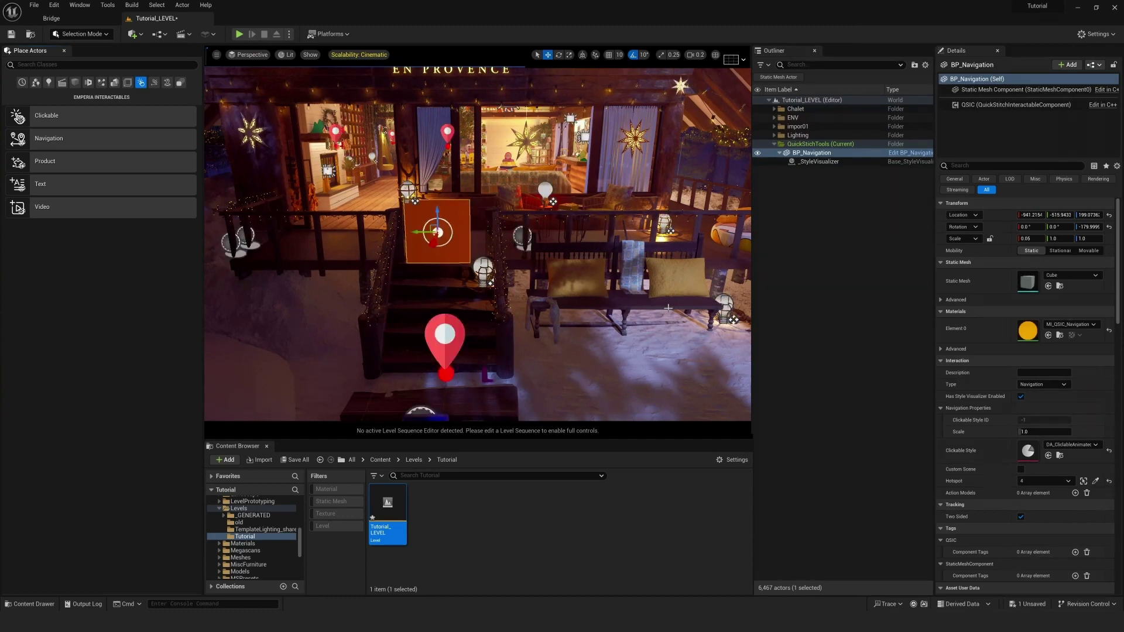
key(a)
right_drag(659, 308, 726, 309)
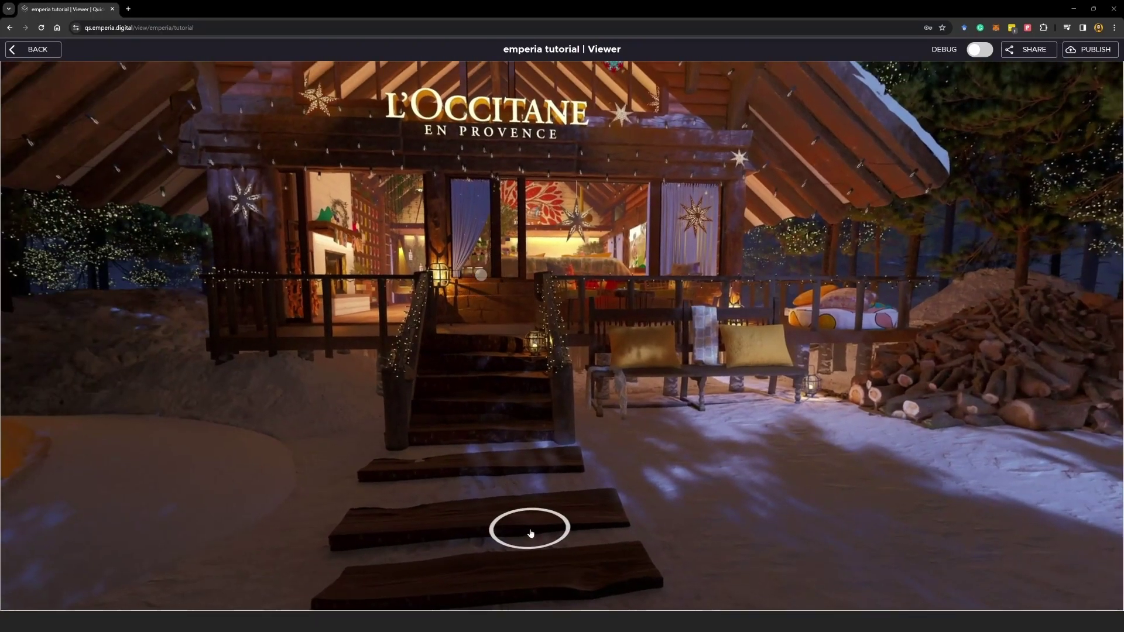
- Switch to the emperia tutorial viewer in the browser, approach the porch, follow the navigation marker into the chalet and look around inside
click(530, 532)
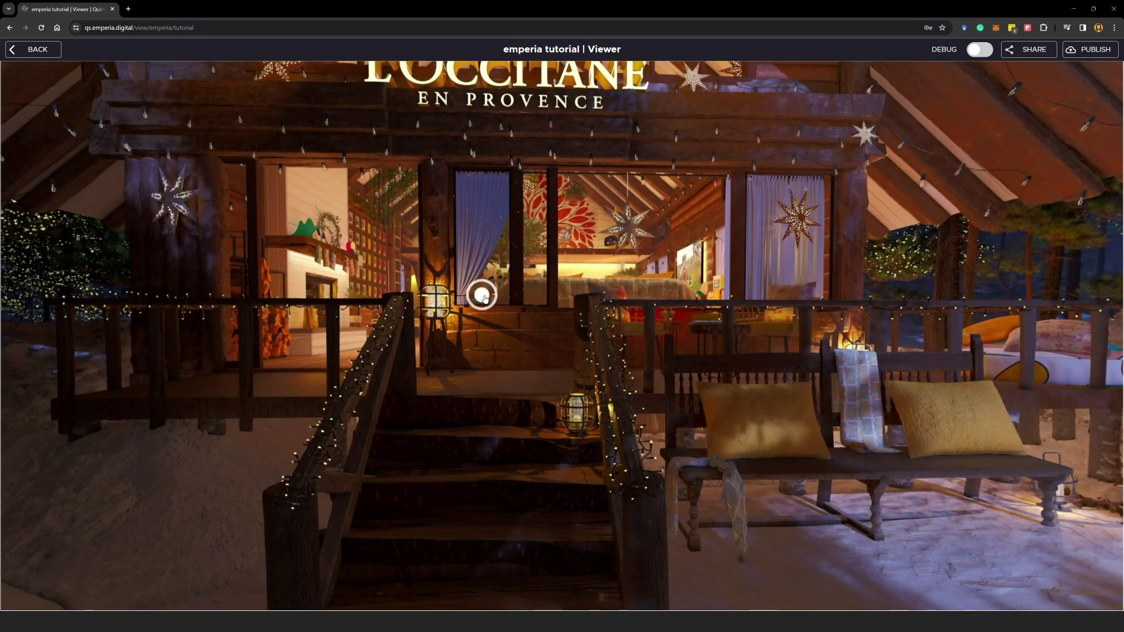
click(482, 296)
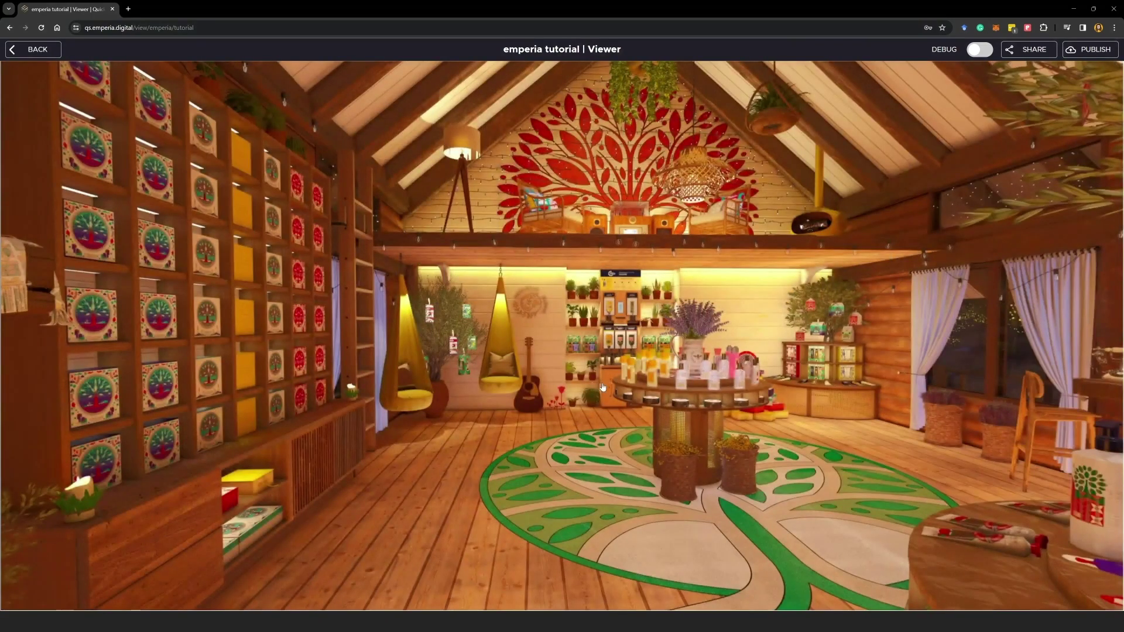
drag(602, 386, 474, 378)
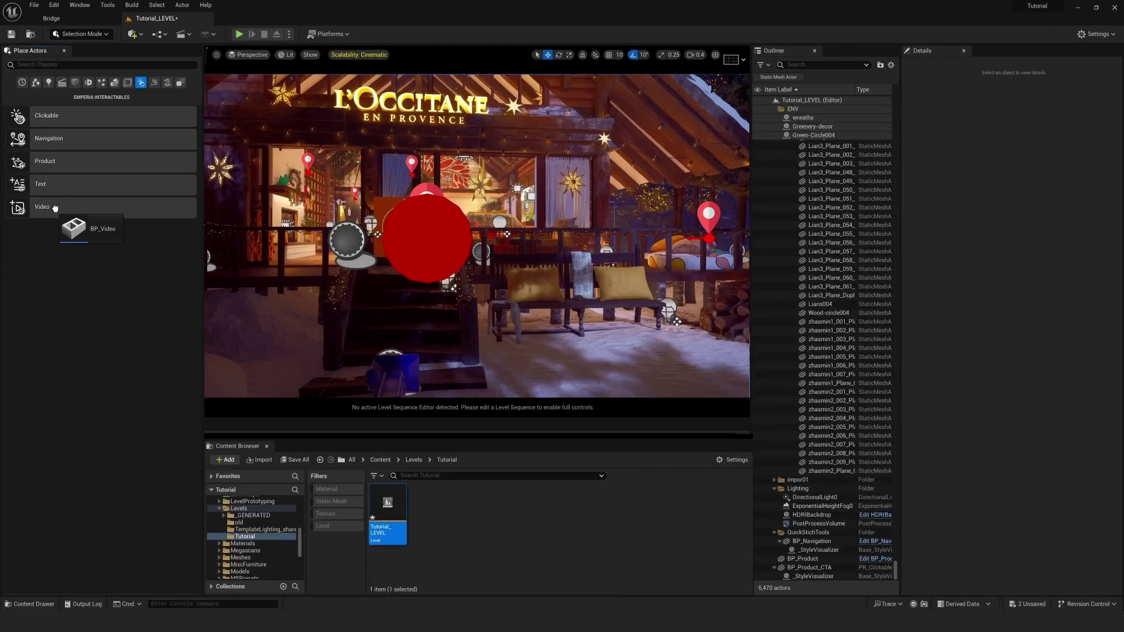
- Back in the Unreal level, place a Video actor above the bench beside the porch at about X -941, Y -182
drag(73, 228, 595, 216)
key(w)
right_drag(595, 216, 646, 209)
key(w)
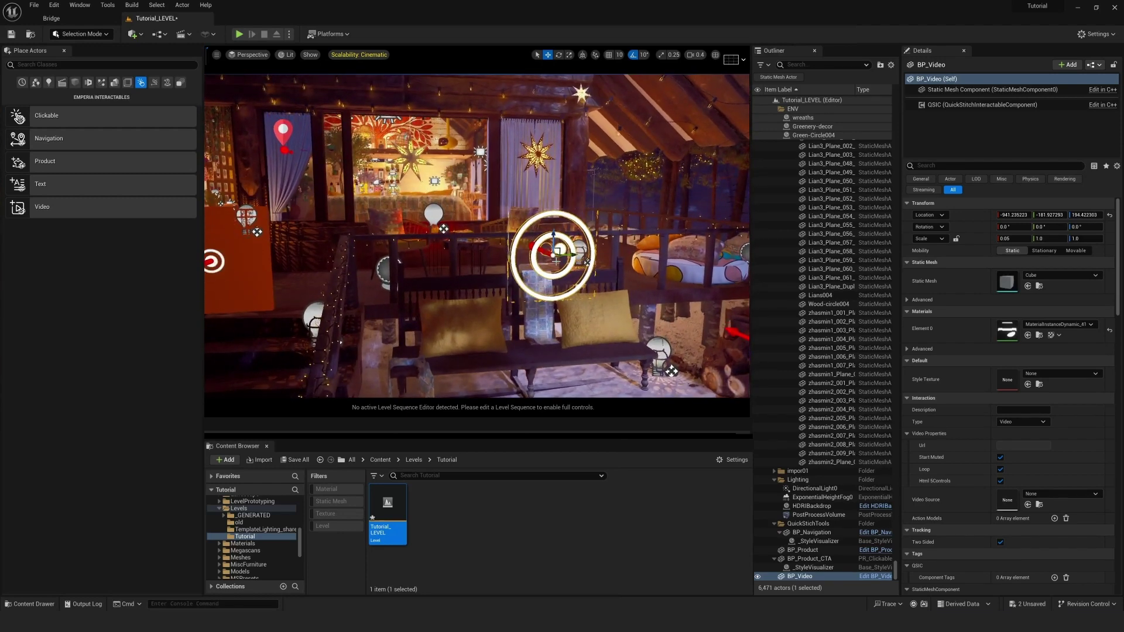
- Scale BP_Video to about 3.36 in Y and 2.285 in Z, and raise it to about Z 233 above the bench
drag(563, 246, 616, 194)
scroll(615, 193, down, 3)
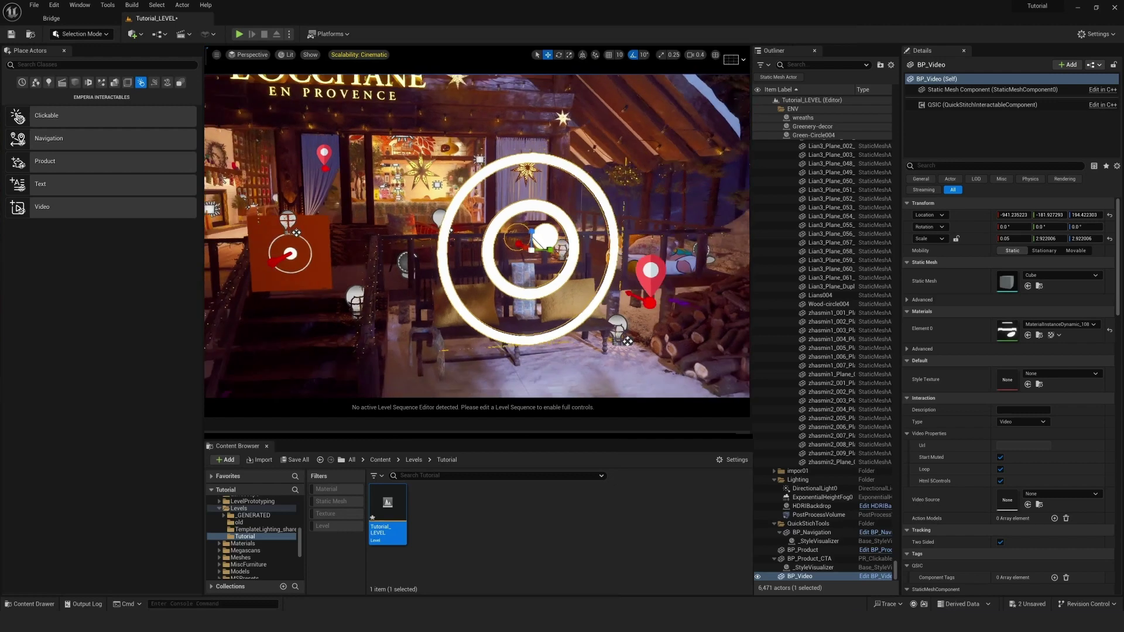
scroll(550, 291, down, 2)
key(r)
drag(535, 240, 526, 212)
drag(1086, 238, 1060, 238)
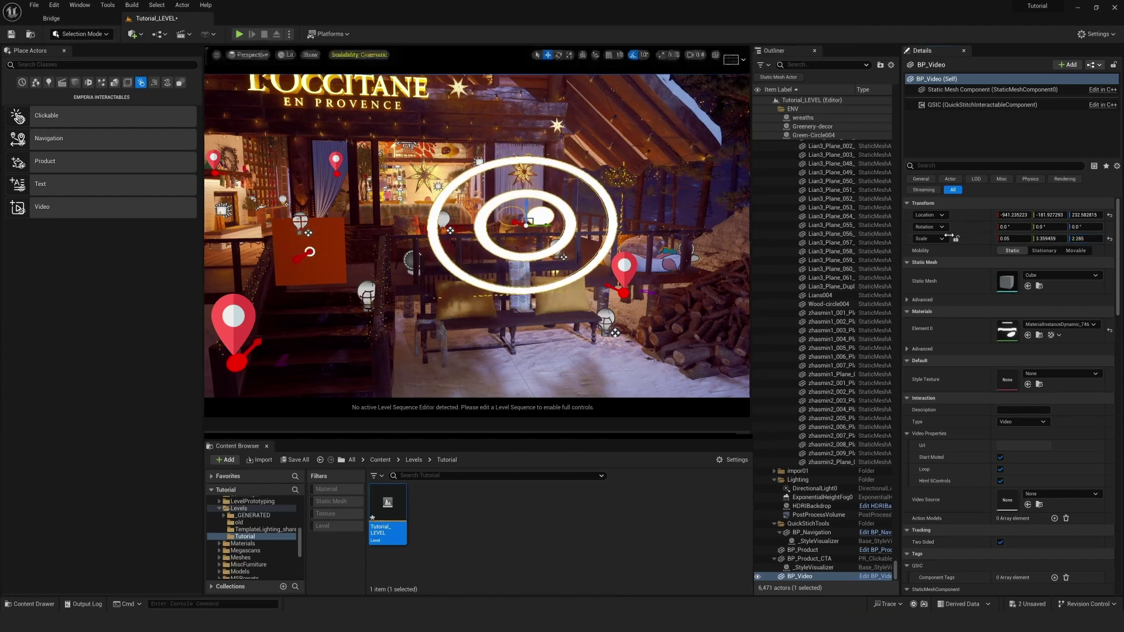
- Assign a video asset as BP_Video's Video Source
mouse_move(692, 265)
right_down()
mouse_move(676, 269)
mouse_move(691, 272)
right_up()
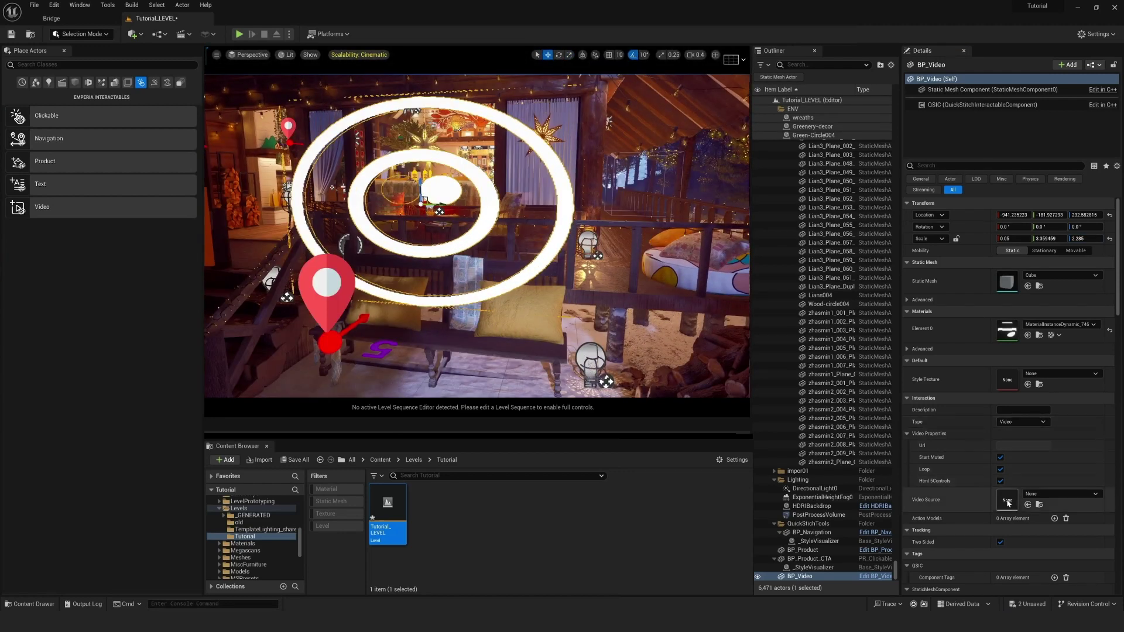
click(1071, 498)
click(1061, 392)
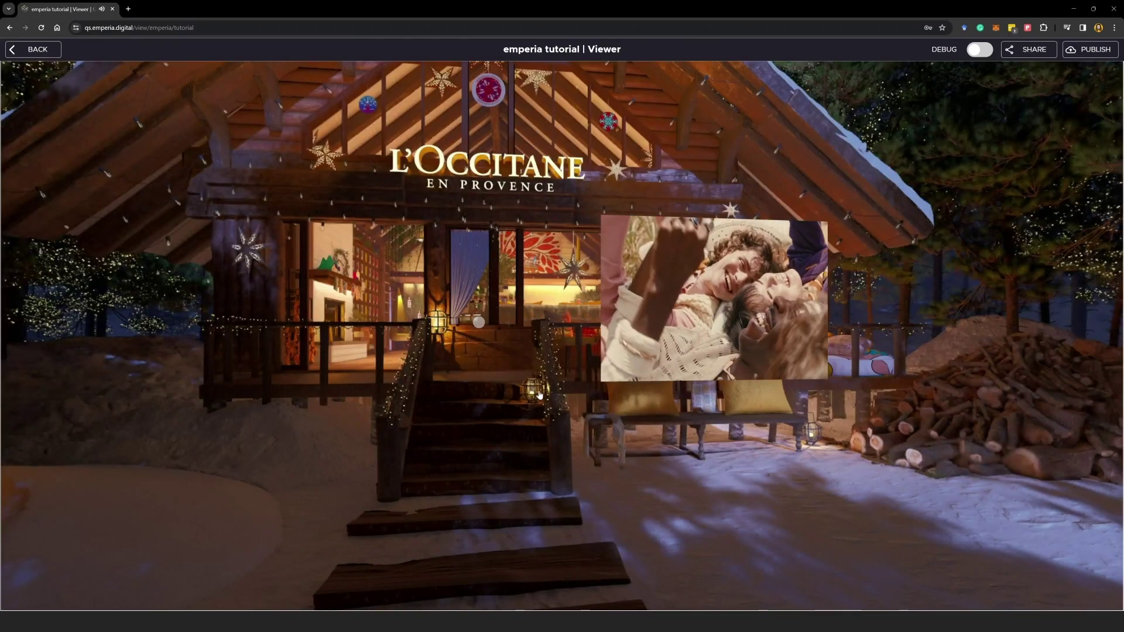
- In the browser's emperia tutorial viewer, move closer to the video above the bench and check its playback from different angles
drag(687, 525, 509, 532)
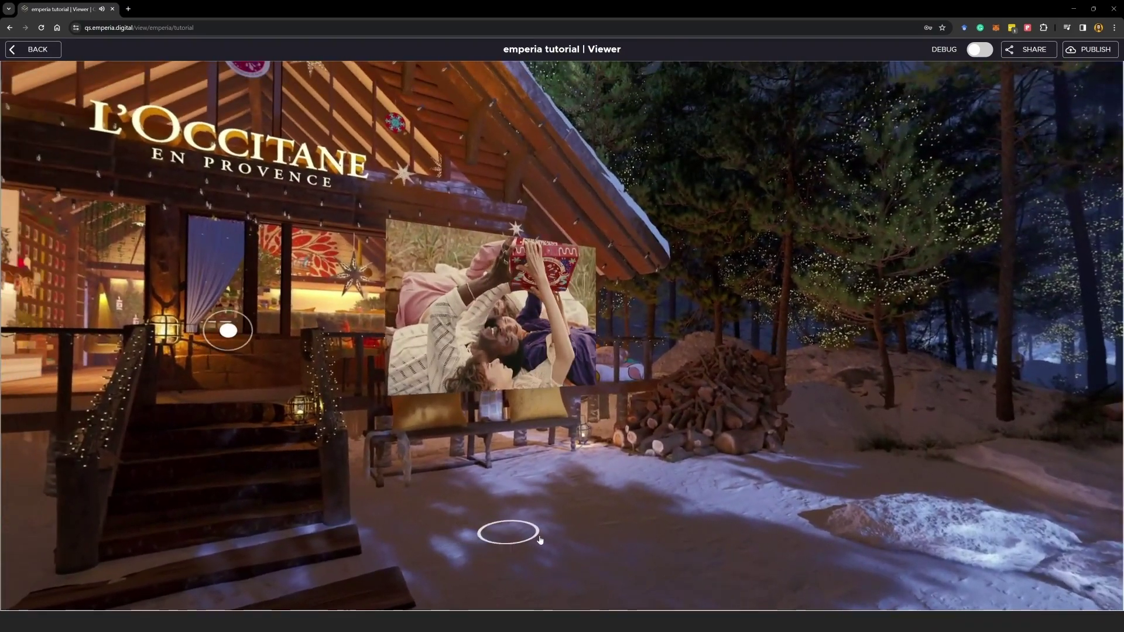
click(644, 516)
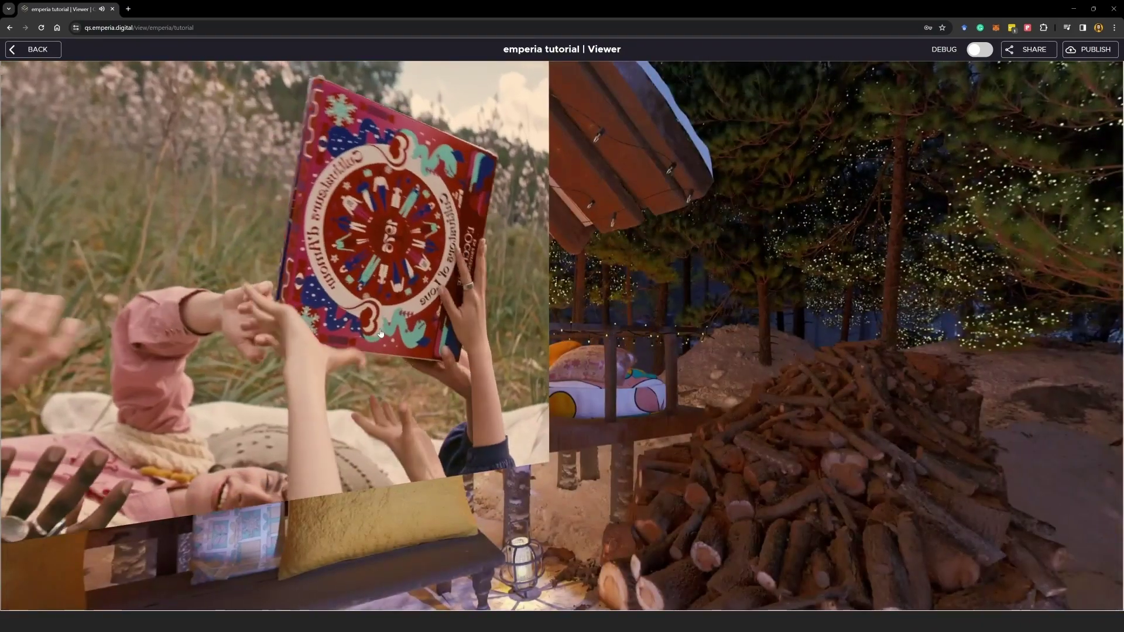
drag(328, 430, 620, 386)
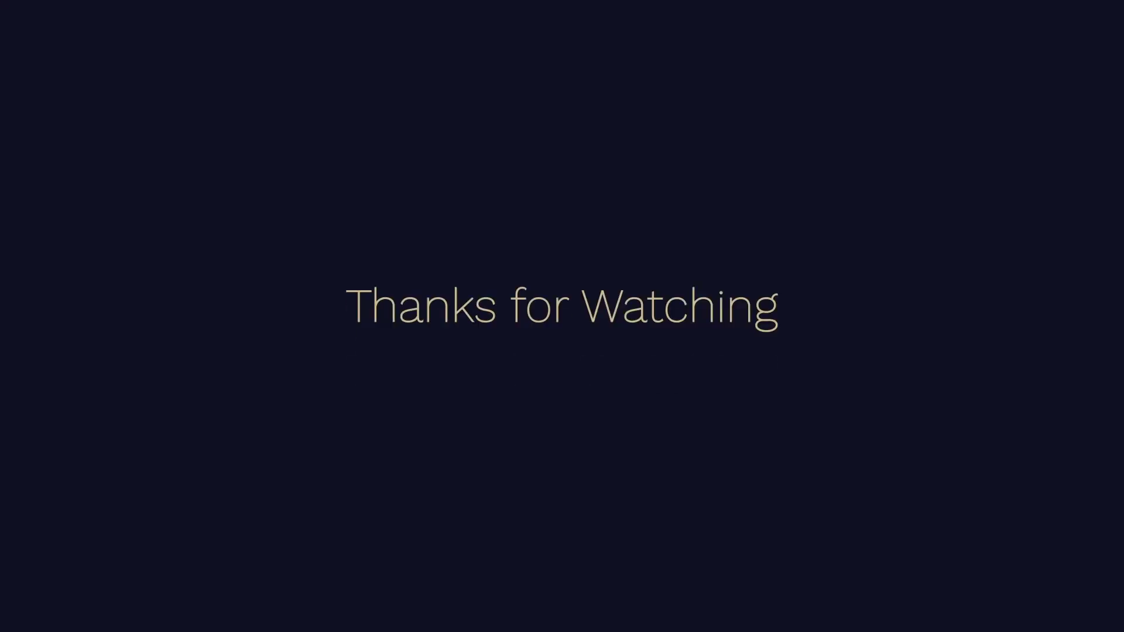